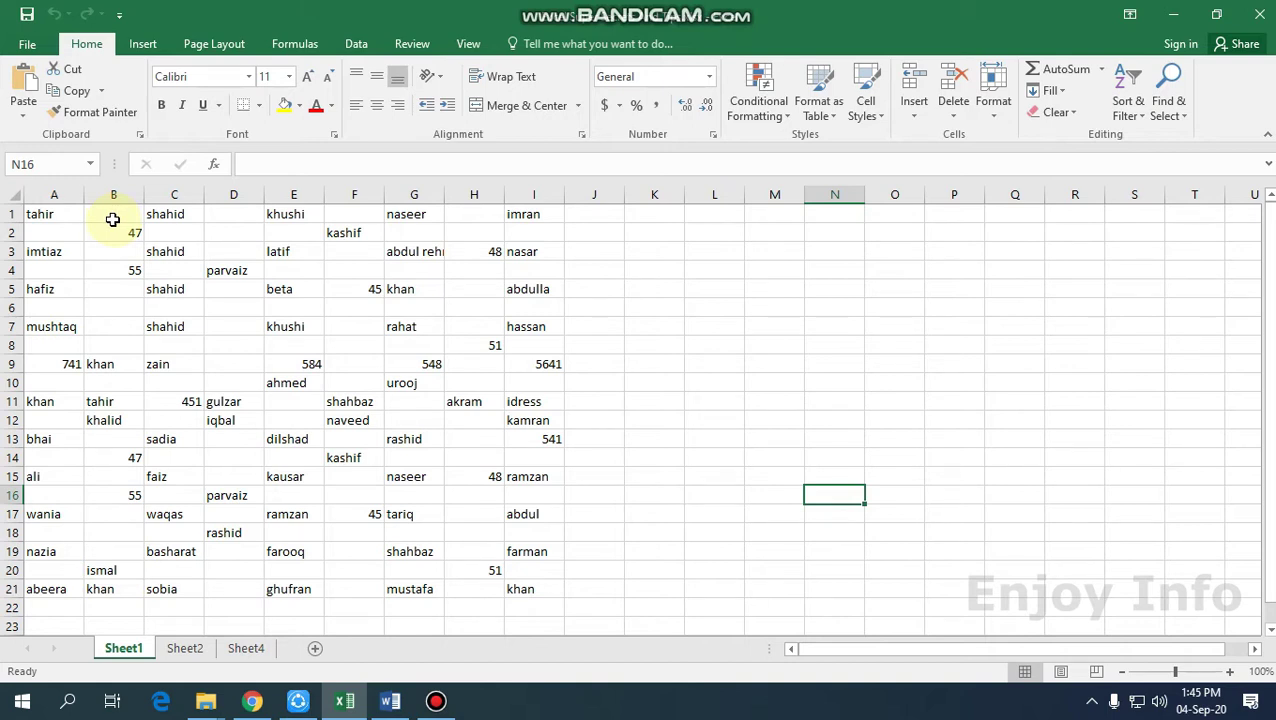
Select the Sheet1 data block A1:I21 by dragging from I21 back to A1
left_click(110, 214)
left_click(108, 254)
left_click(109, 307)
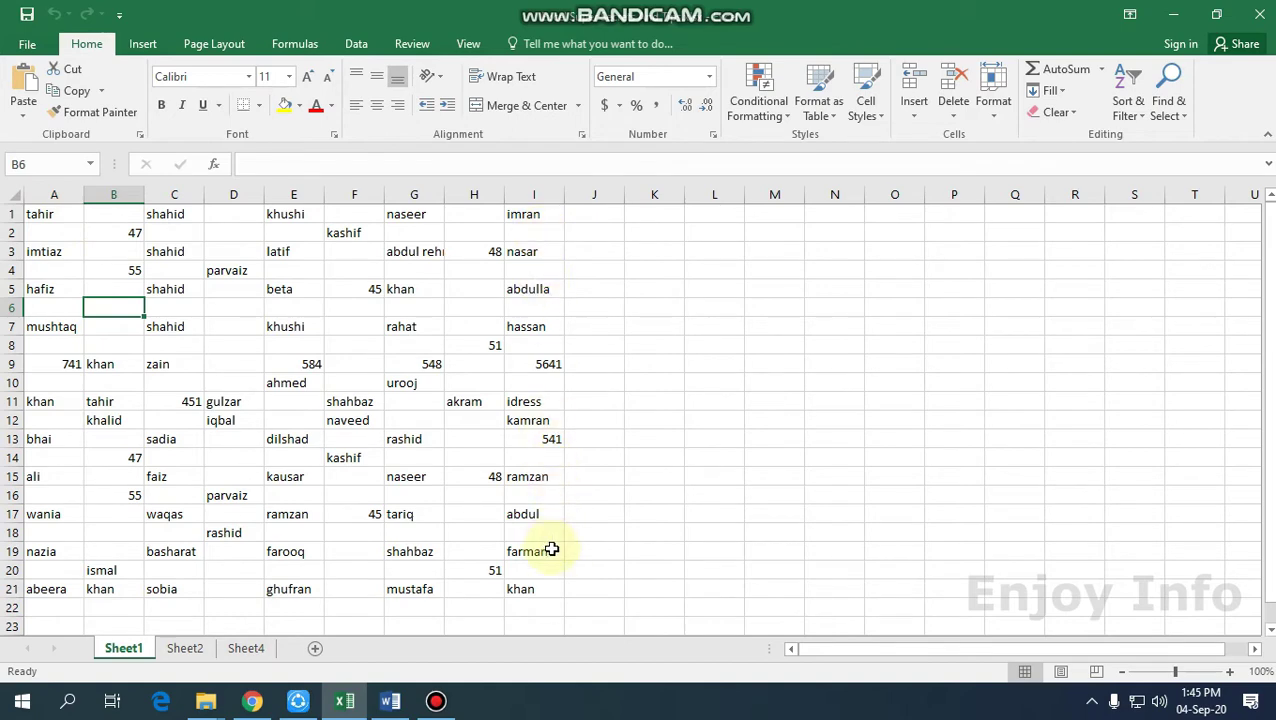
mouse_move(550, 590)
left_mouse_down()
mouse_move(5, 288)
mouse_move(5, 214)
left_mouse_up()
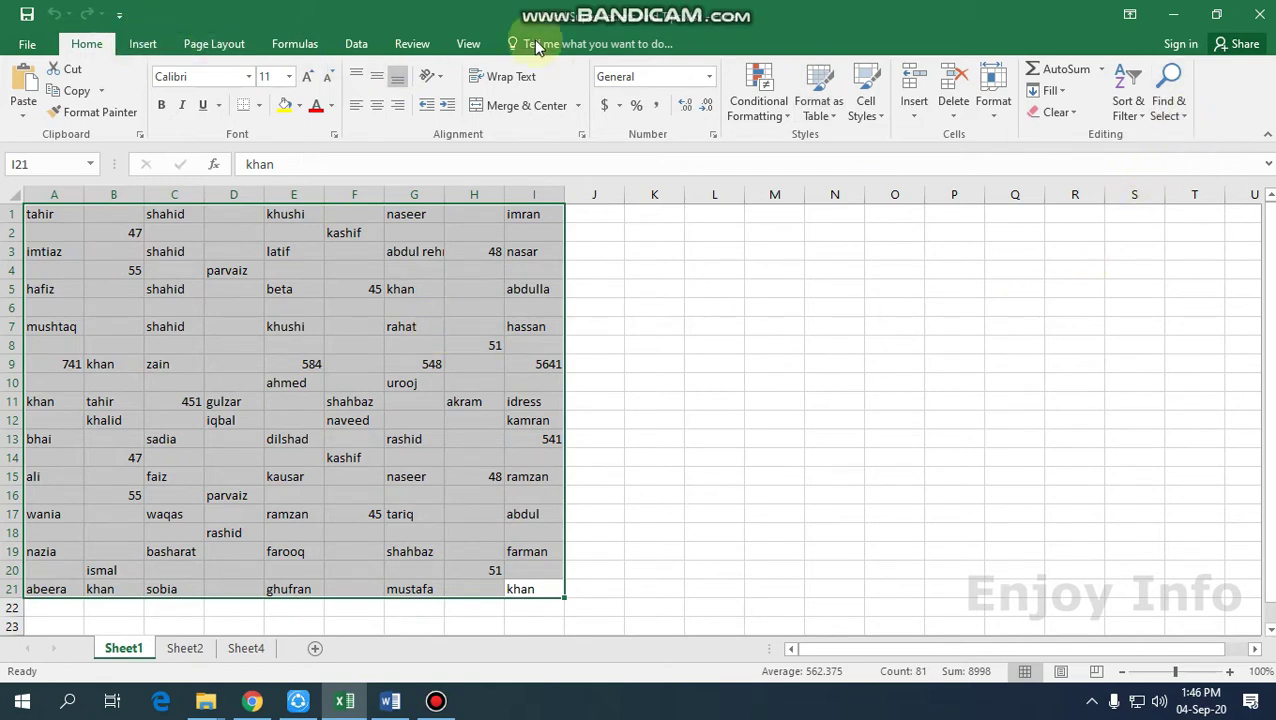
left_click(1187, 122)
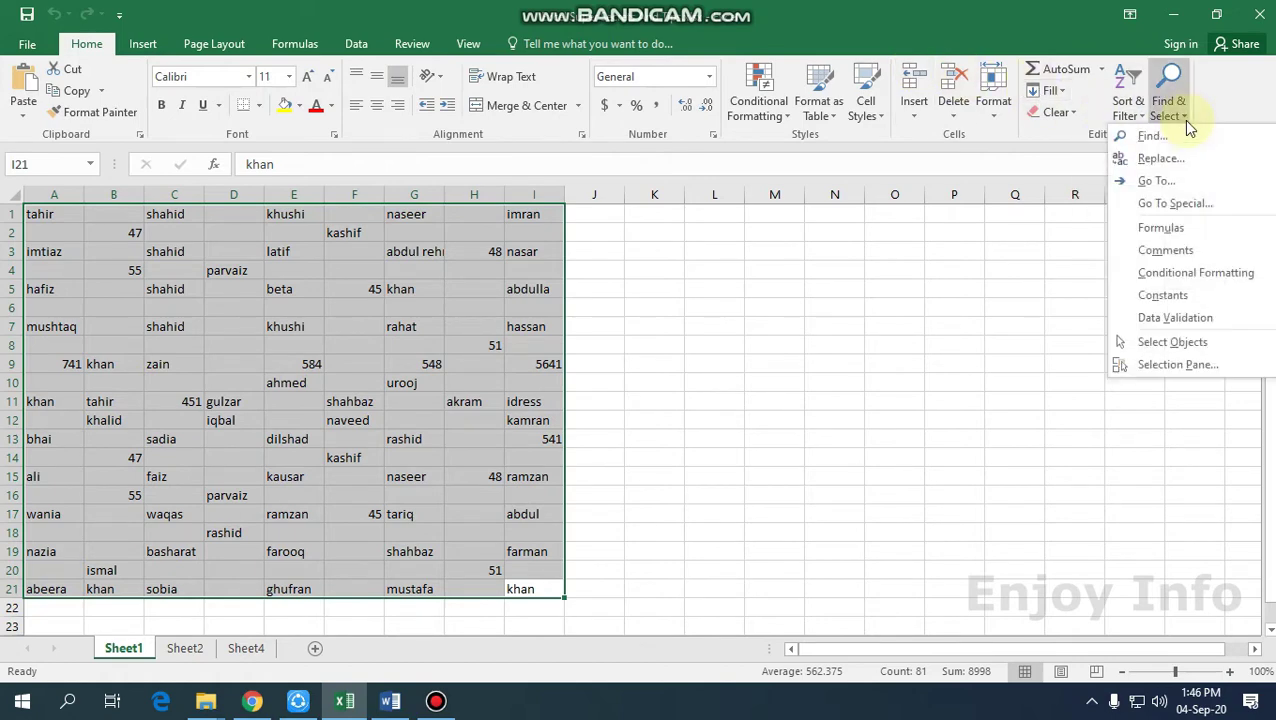
Use Go To Special with Blanks to select every empty cell in A1:I21
left_click(1192, 206)
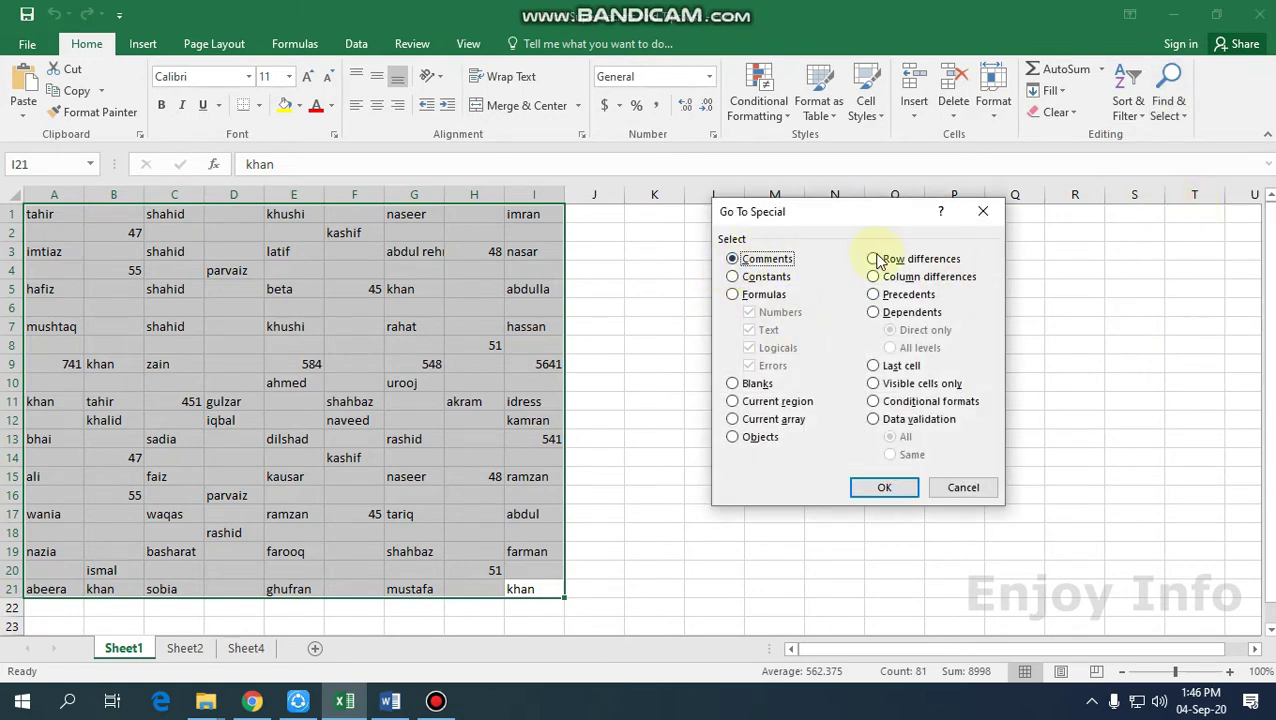
left_click(734, 386)
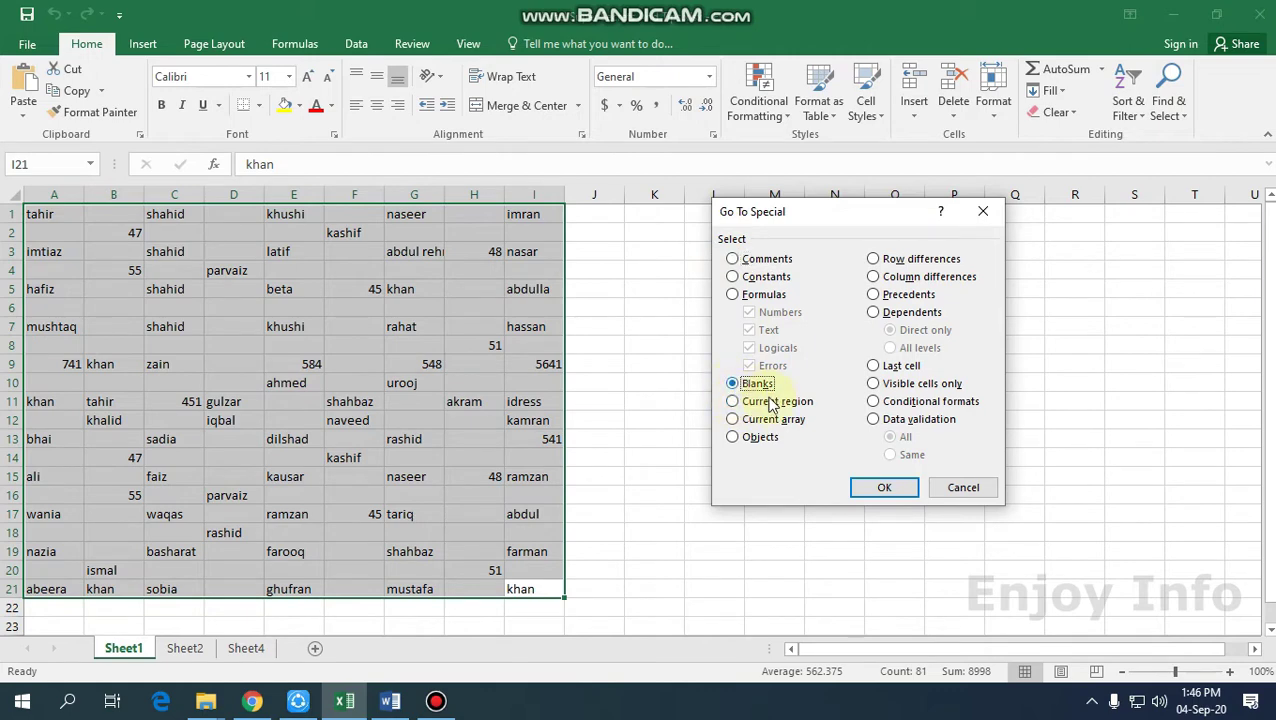
left_click(884, 489)
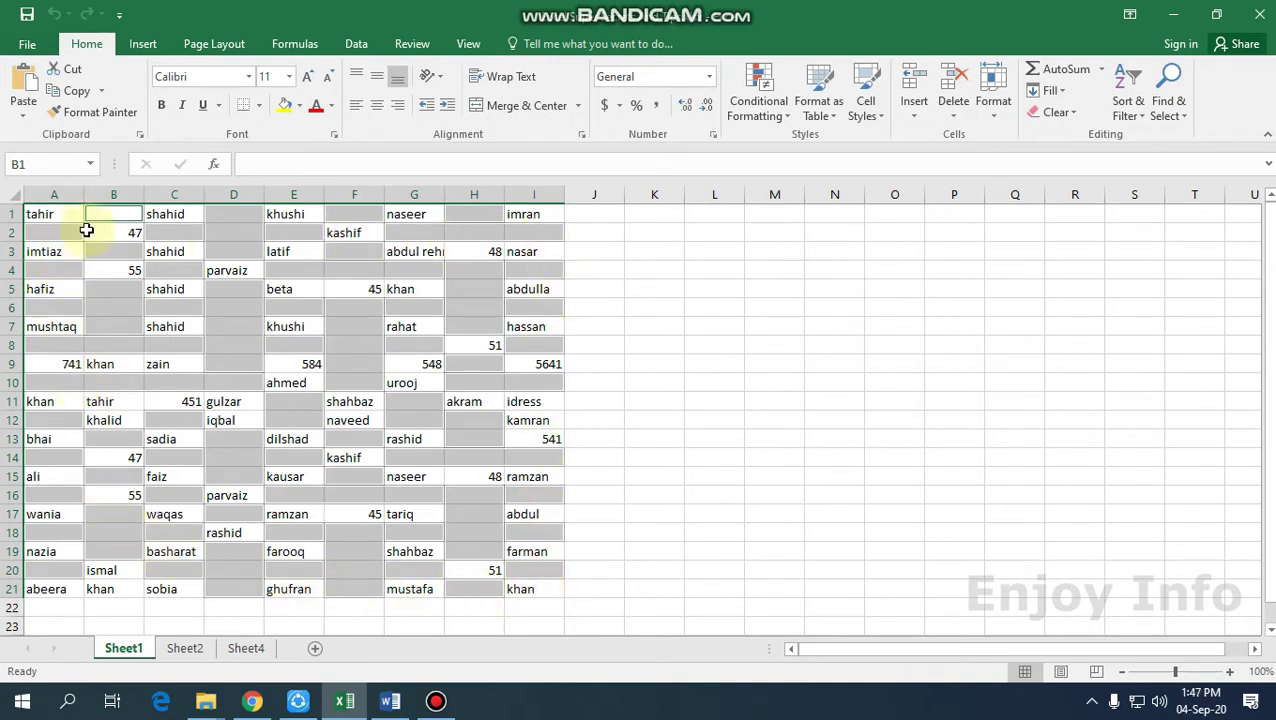
right_click(226, 217)
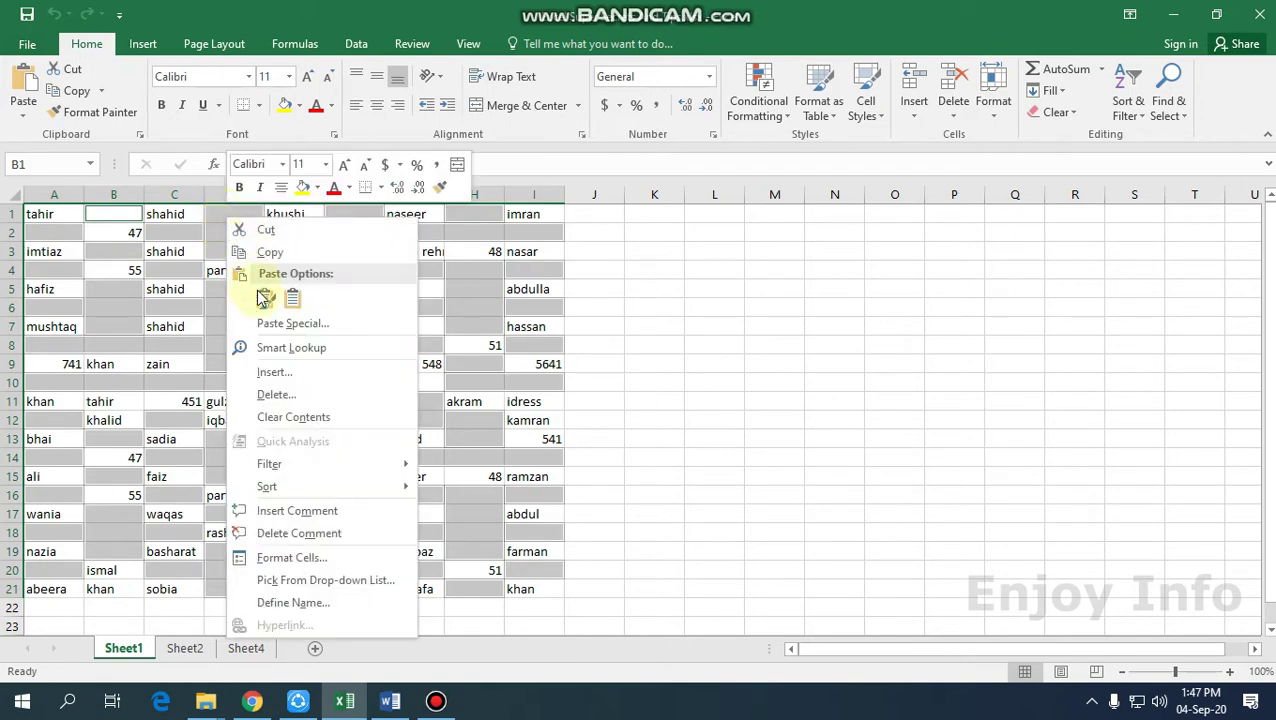
Delete the selected blanks with Shift cells up, compacting the data into rows 1–12
left_click(280, 397)
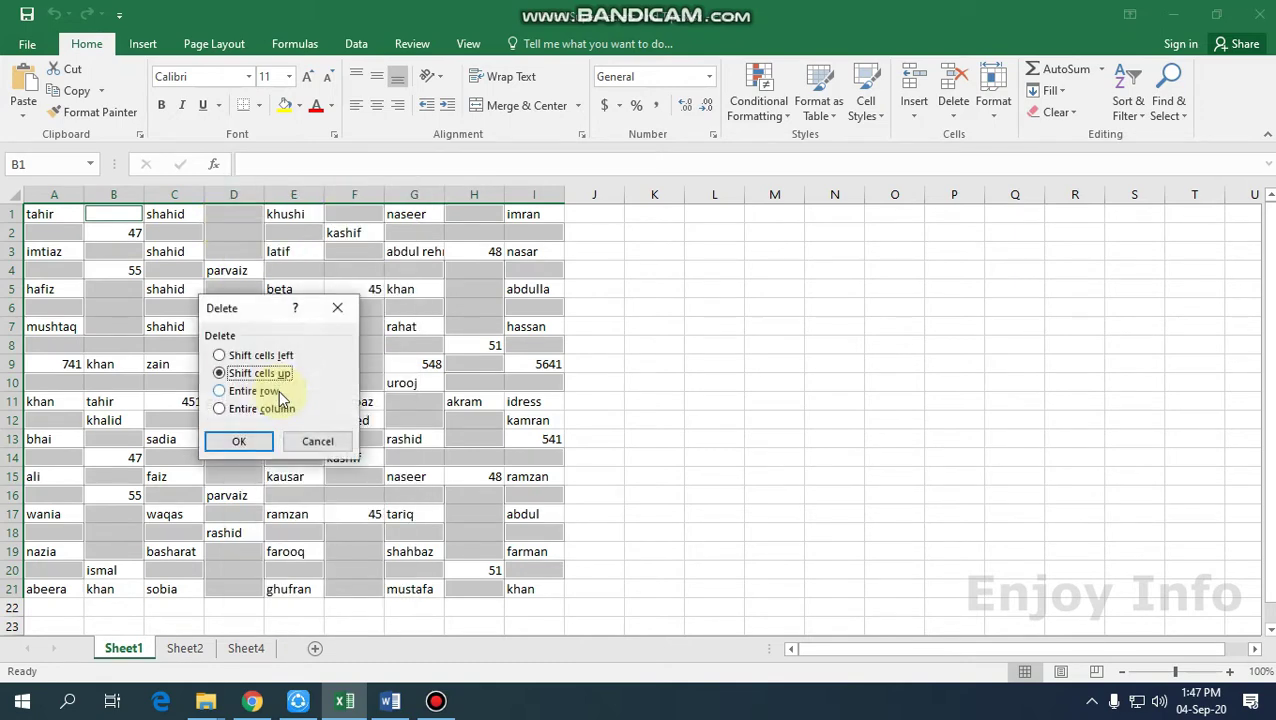
left_click_drag(258, 305, 560, 307)
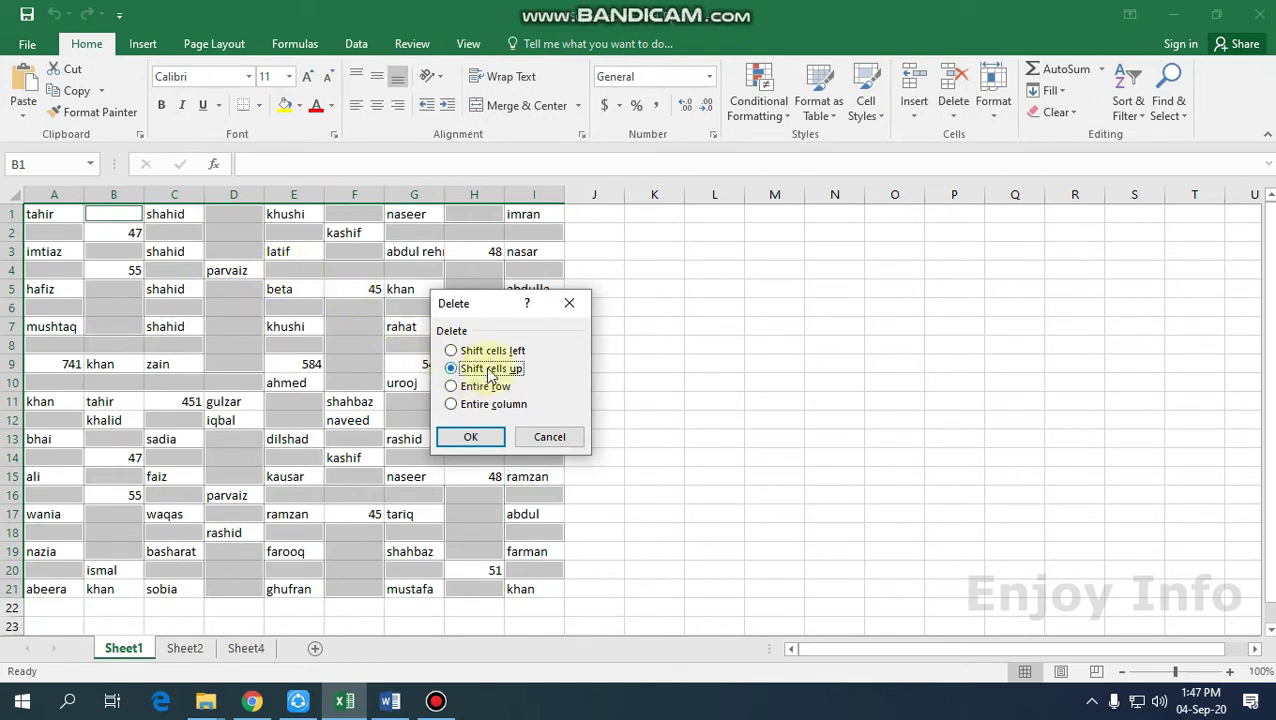
left_click(490, 439)
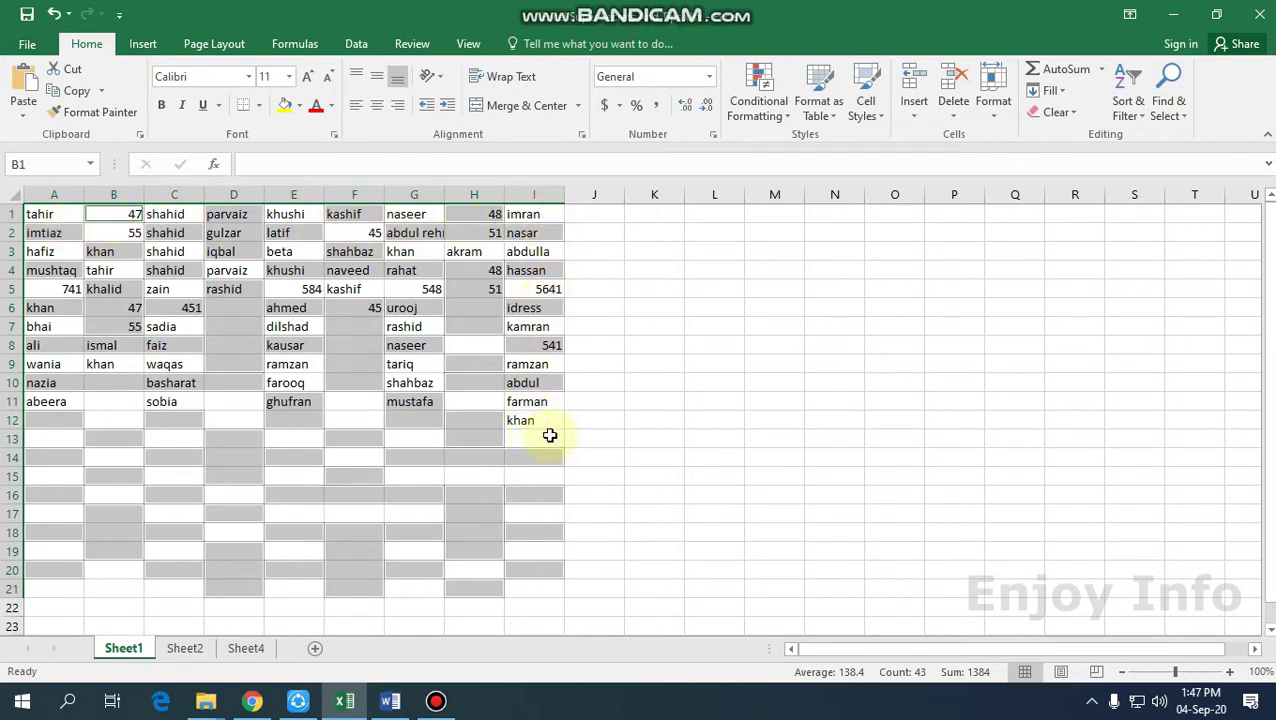
left_click(630, 433)
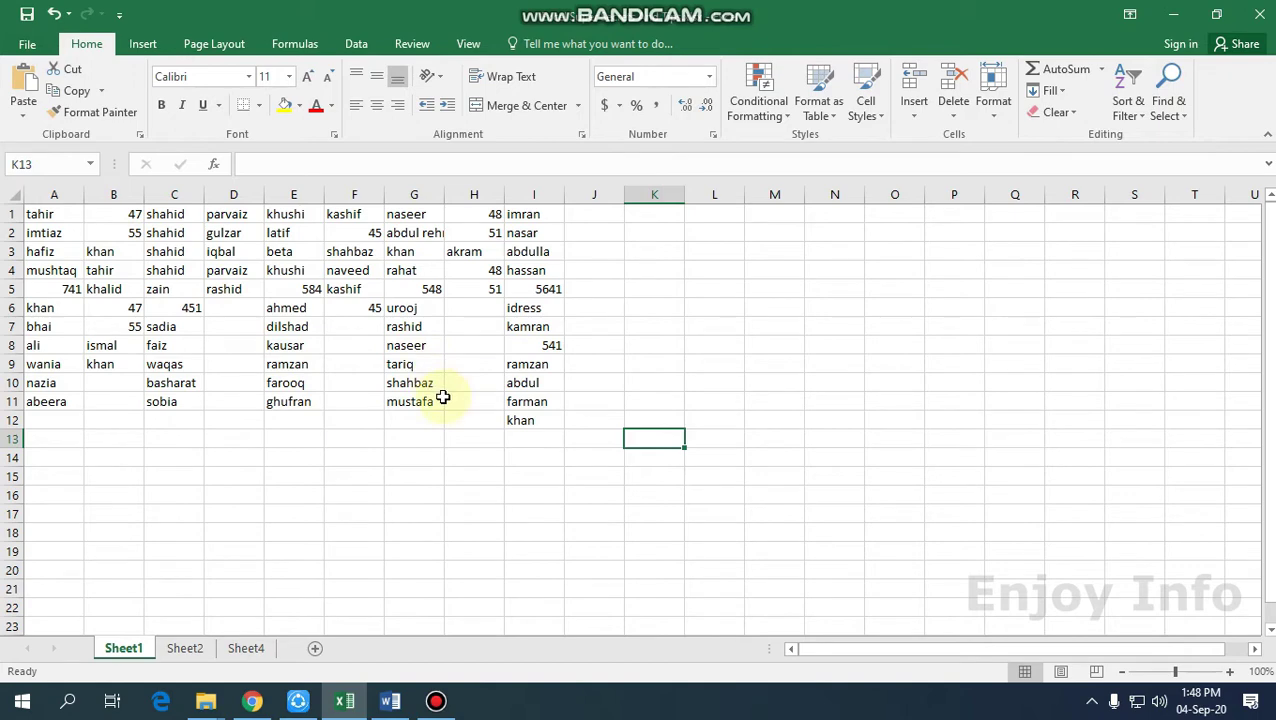
Undo and redo the blank deletion to compare, then select Sheet2's table E7:I15
key("ctrl+z")
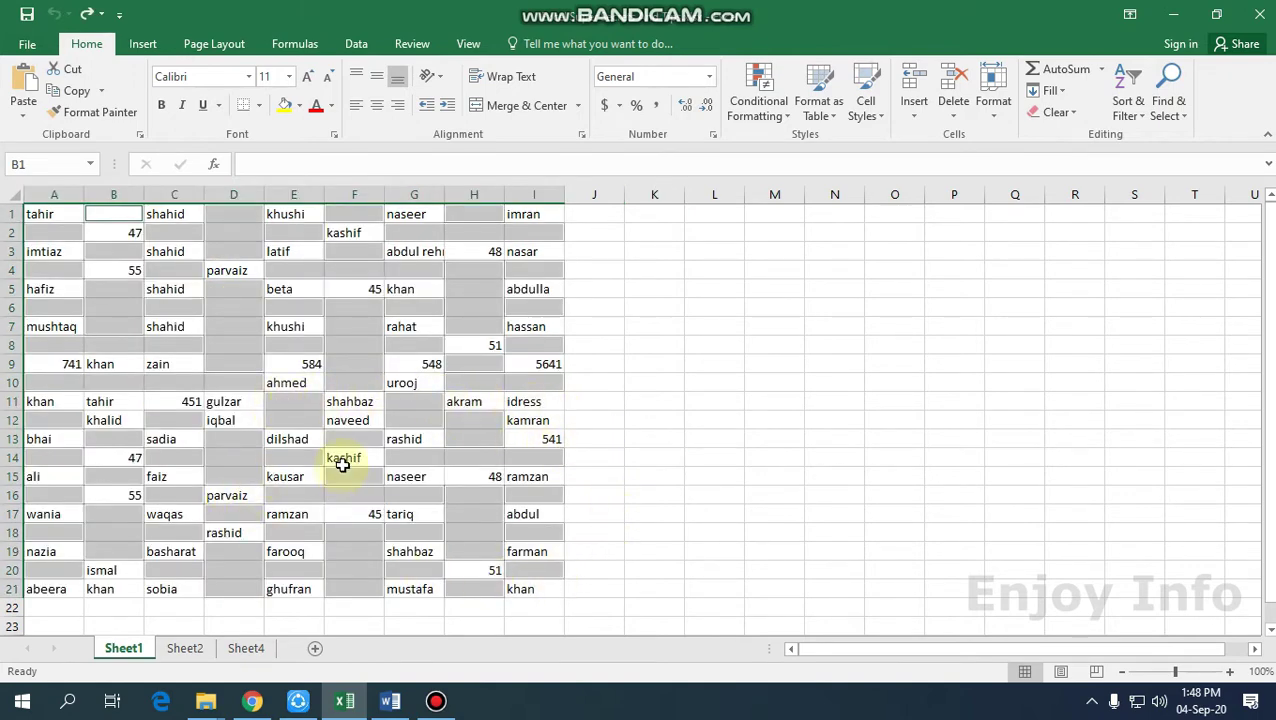
key("ctrl+y")
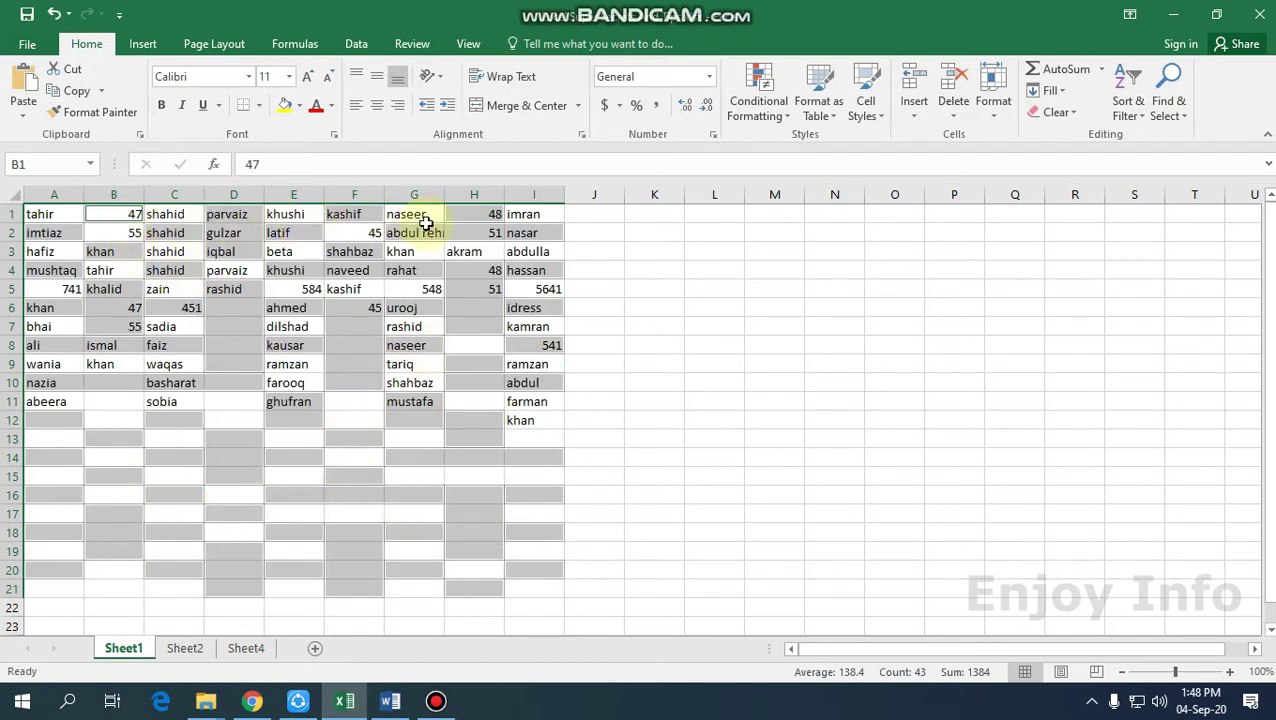
left_click(608, 401)
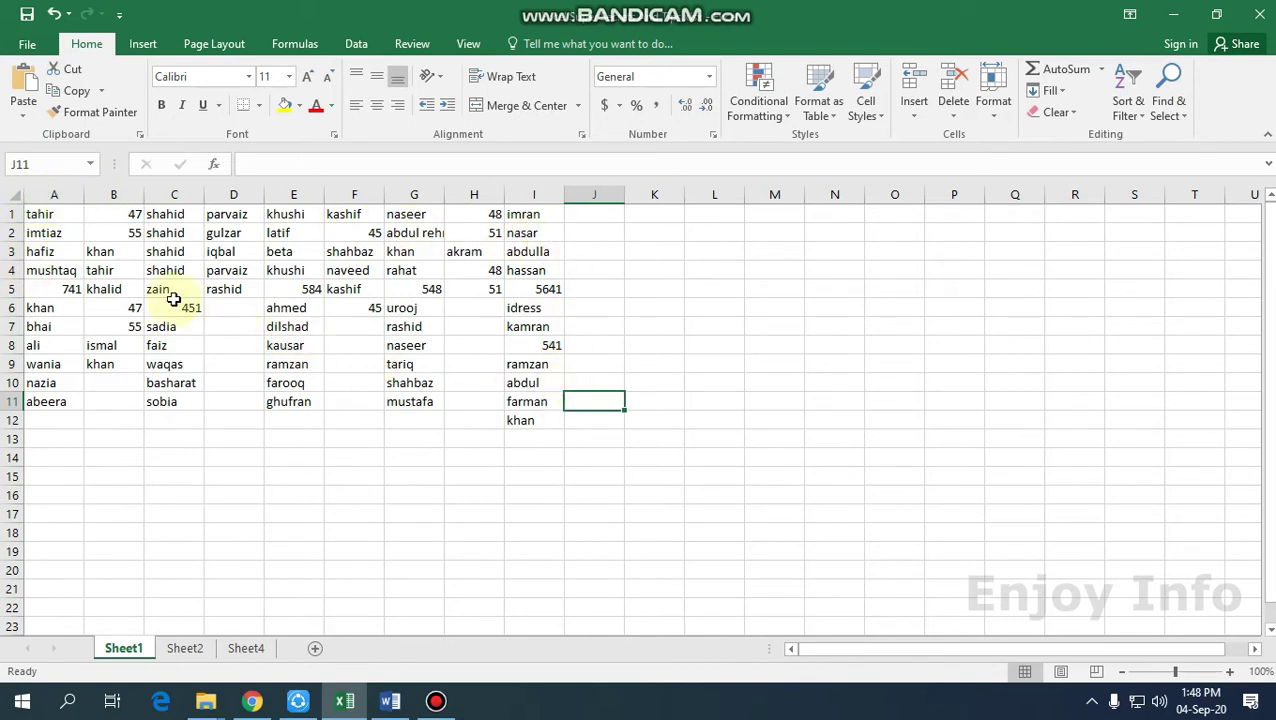
key("ctrl+Page_Down")
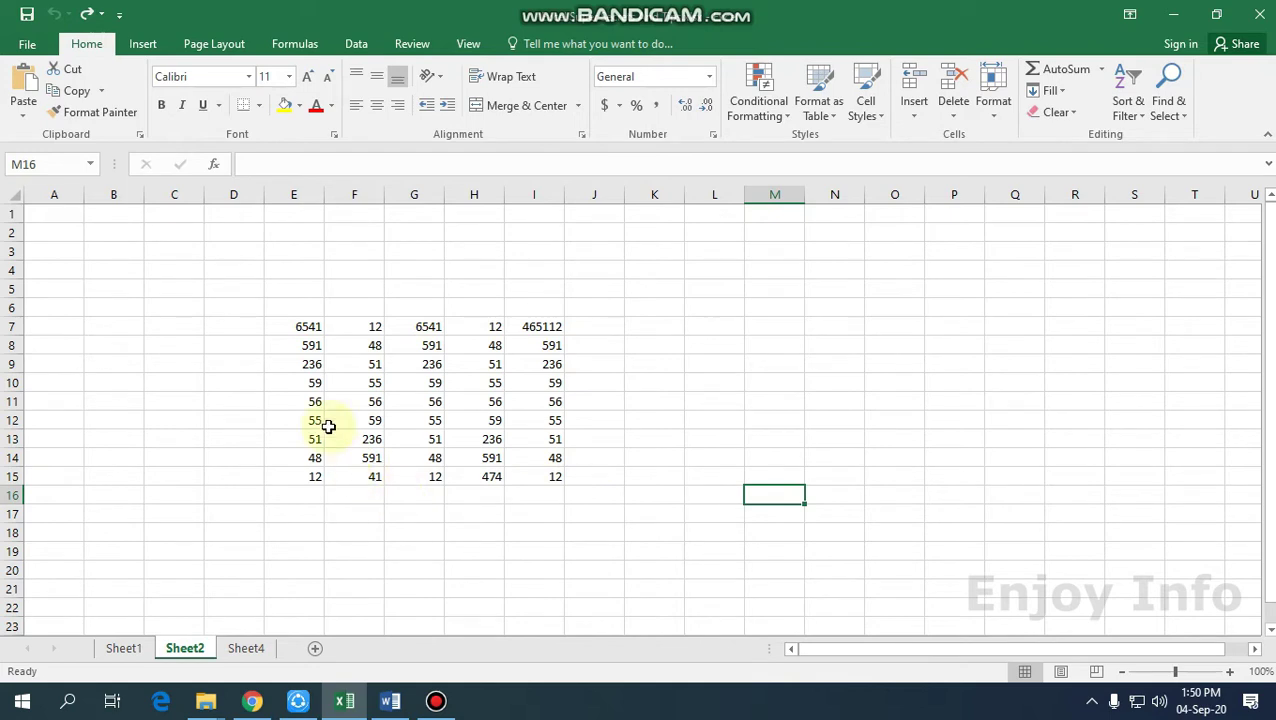
left_click_drag(273, 324, 542, 474)
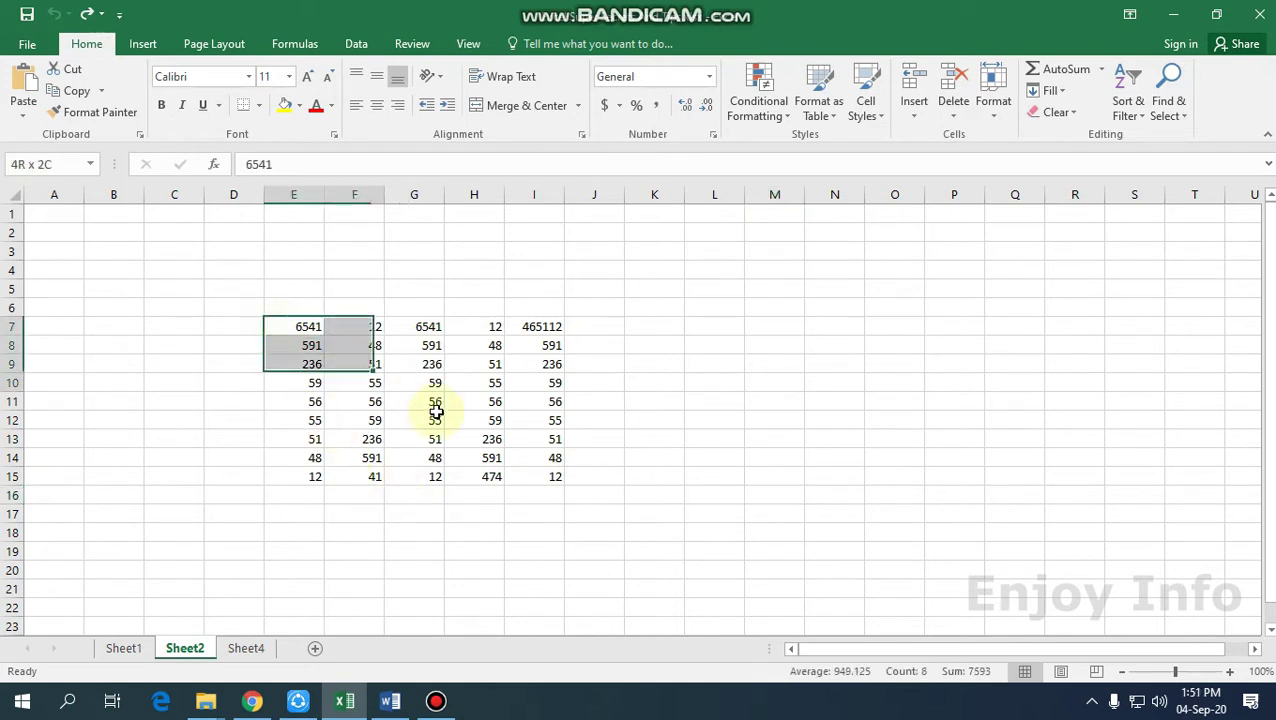
Trial-clear the E7:I15 table with its fill handle, then undo to restore the values
right_click(438, 338)
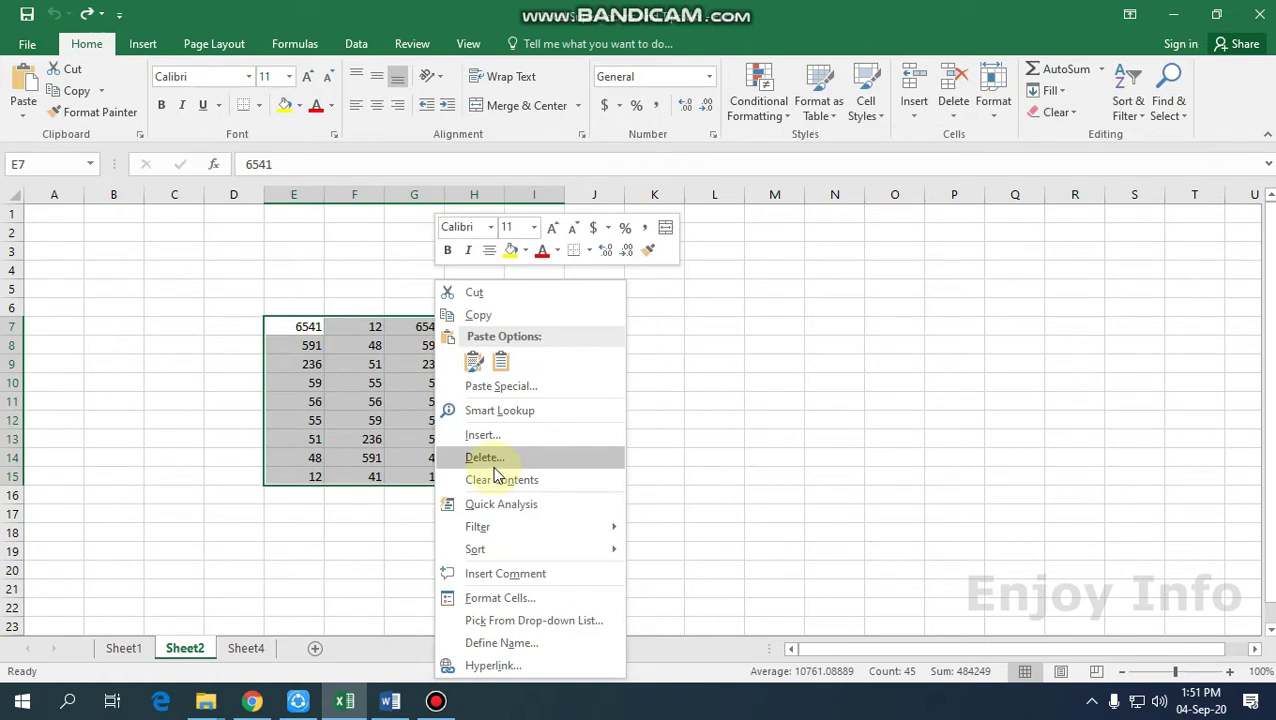
left_click(322, 421)
left_click_drag(310, 383, 492, 477)
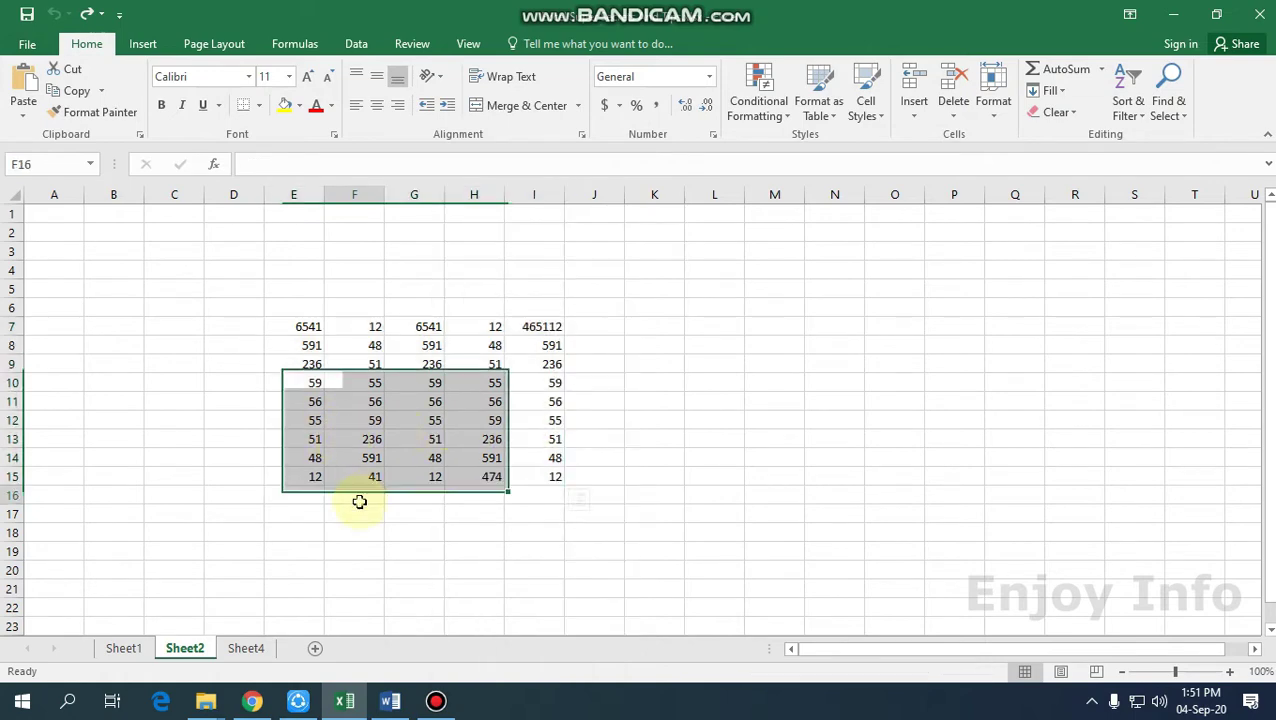
left_click(359, 501)
left_click_drag(280, 327, 532, 477)
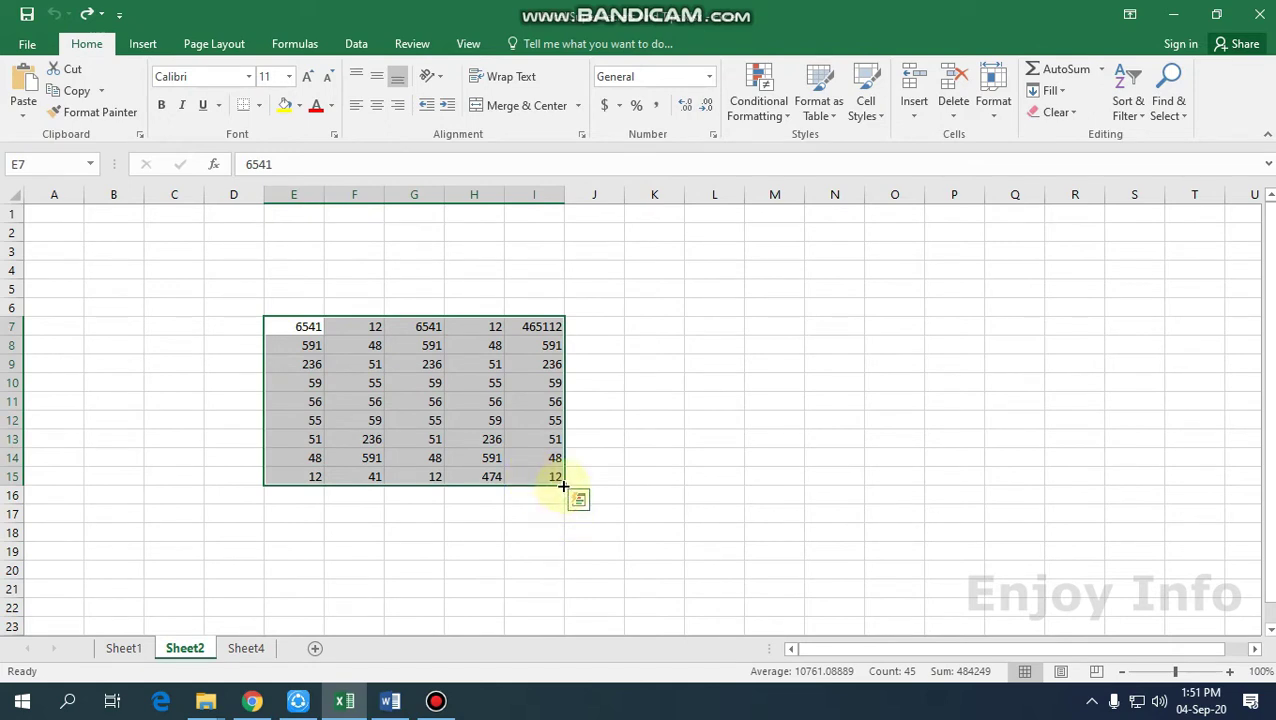
mouse_move(563, 487)
left_mouse_down()
mouse_move(465, 424)
mouse_move(257, 338)
left_mouse_up()
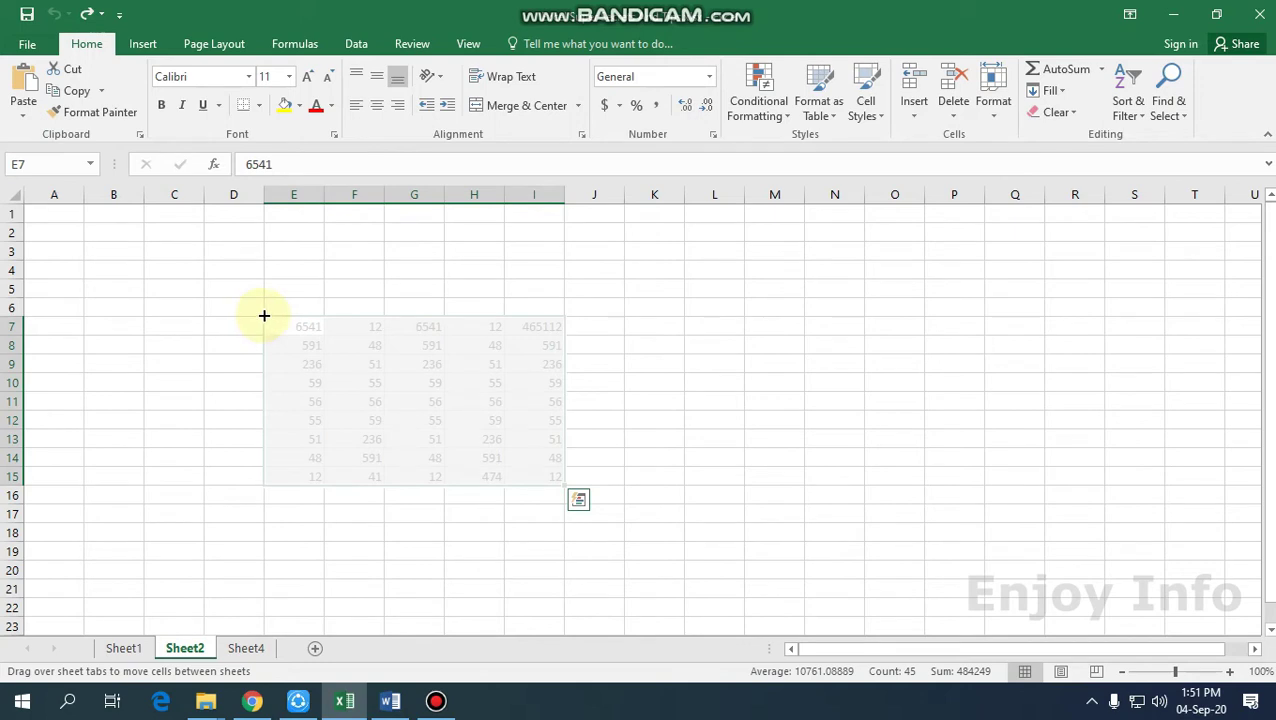
left_click_drag(264, 316, 298, 352)
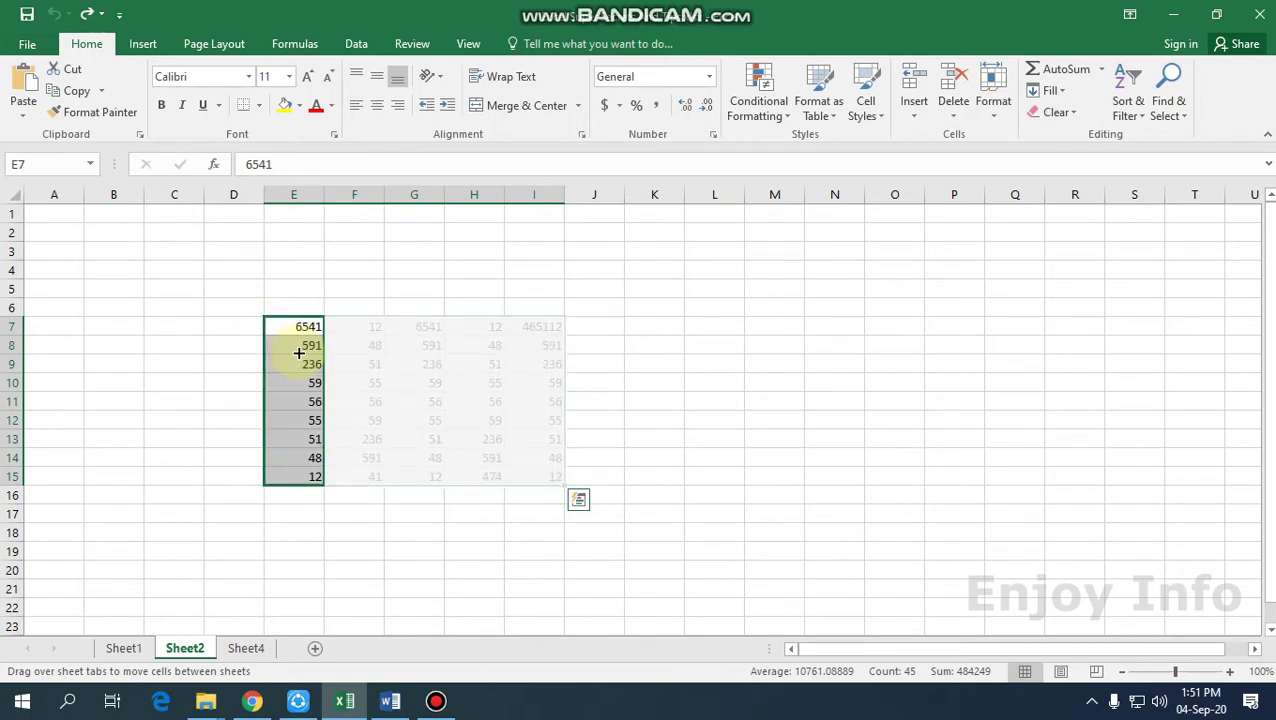
left_click_drag(298, 352, 265, 319)
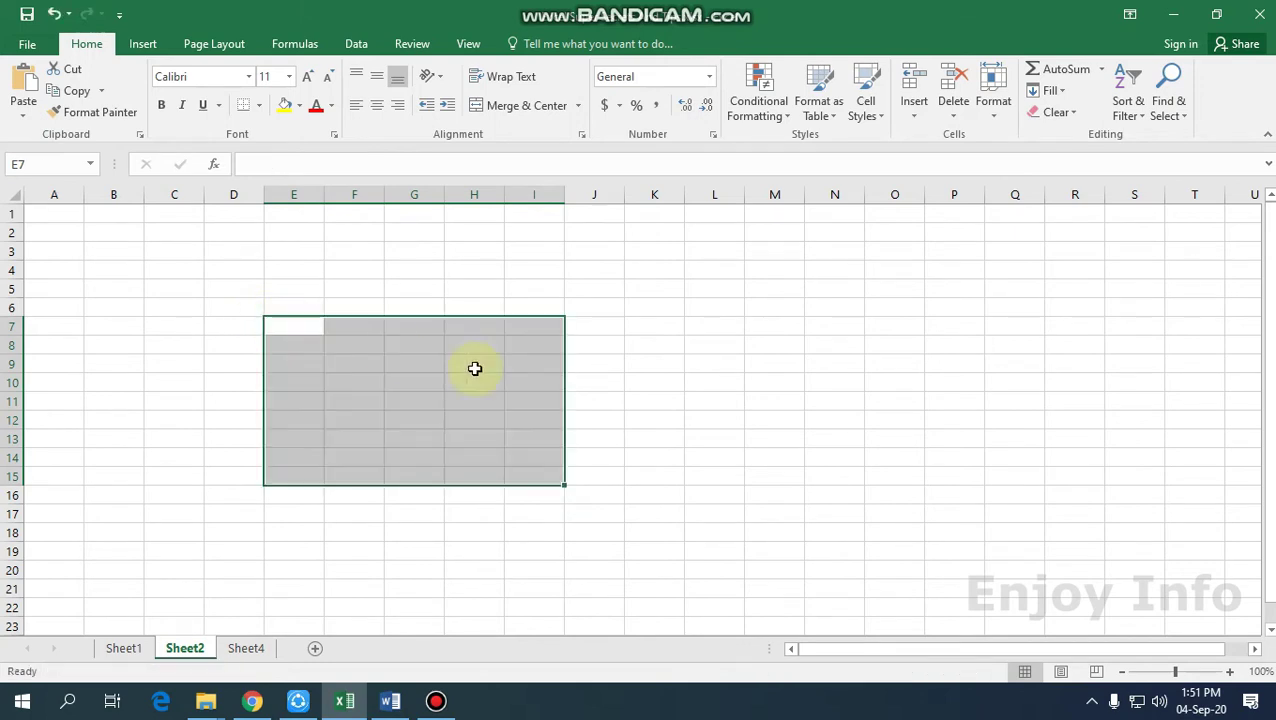
key("ctrl+z")
left_click(814, 470)
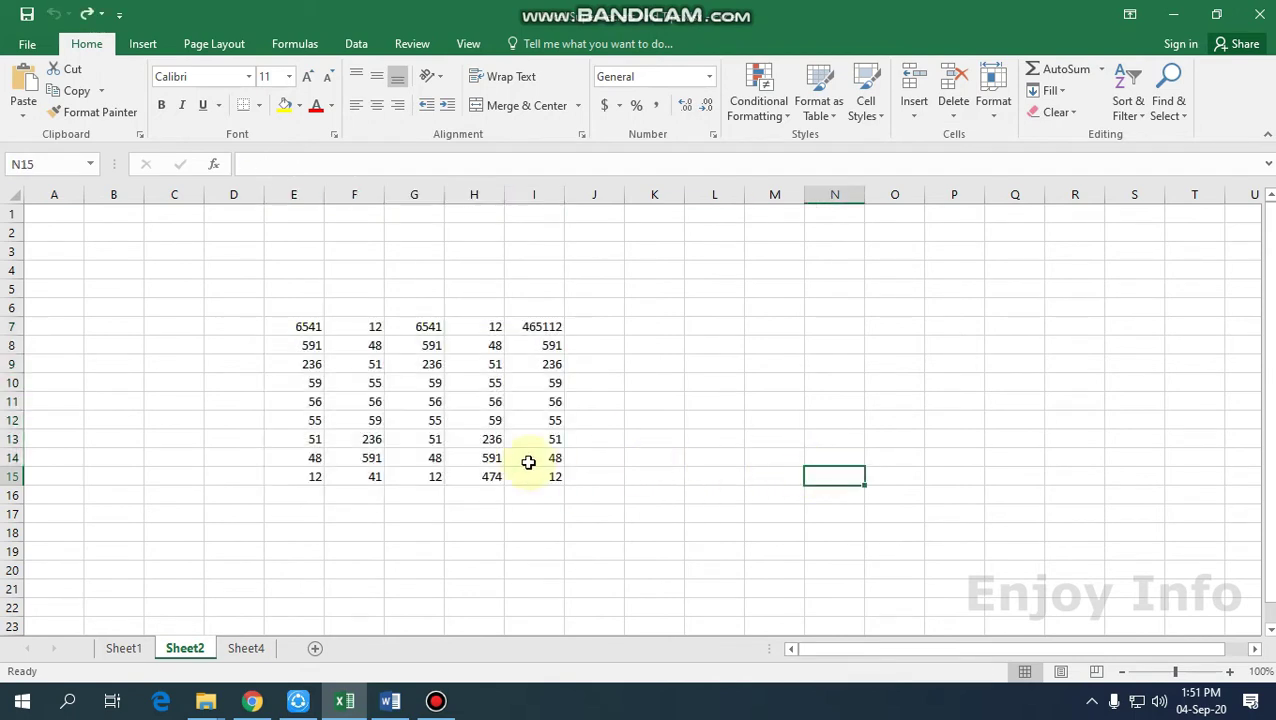
Try a fill-handle drag on G9:G12, then clear the values in E10:E13
left_click_drag(416, 360, 432, 424)
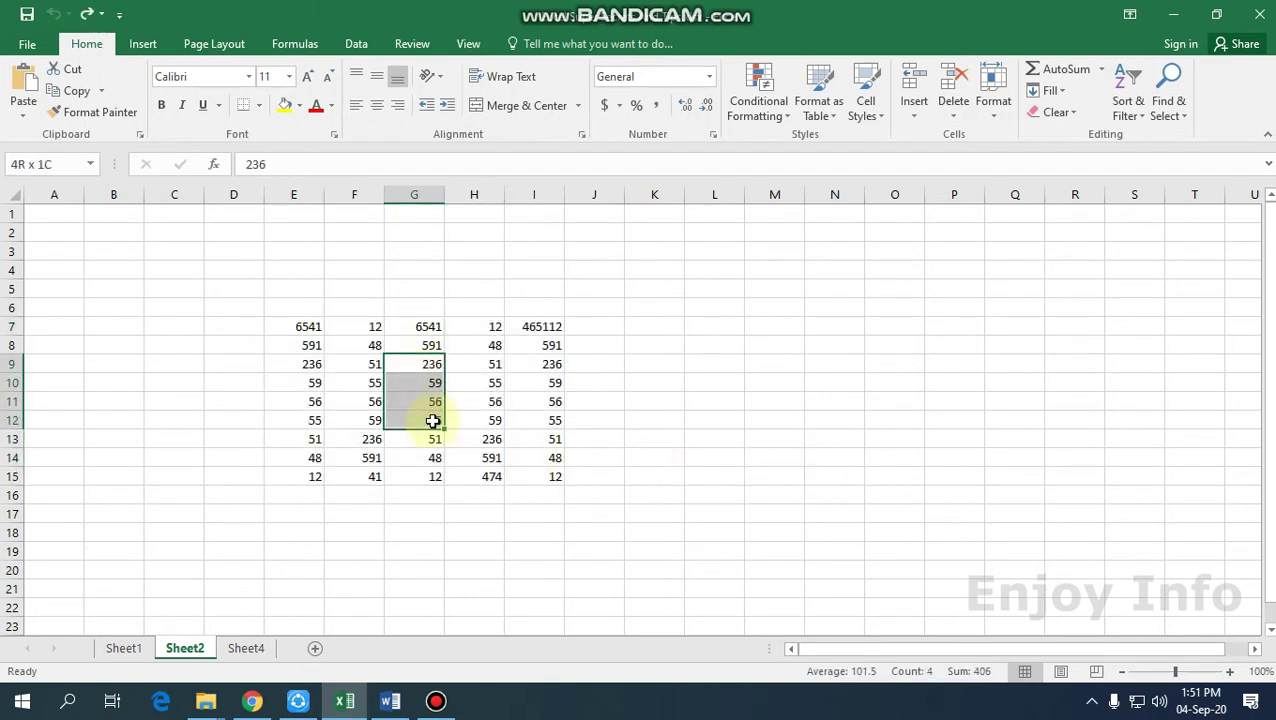
left_click_drag(433, 425, 433, 425)
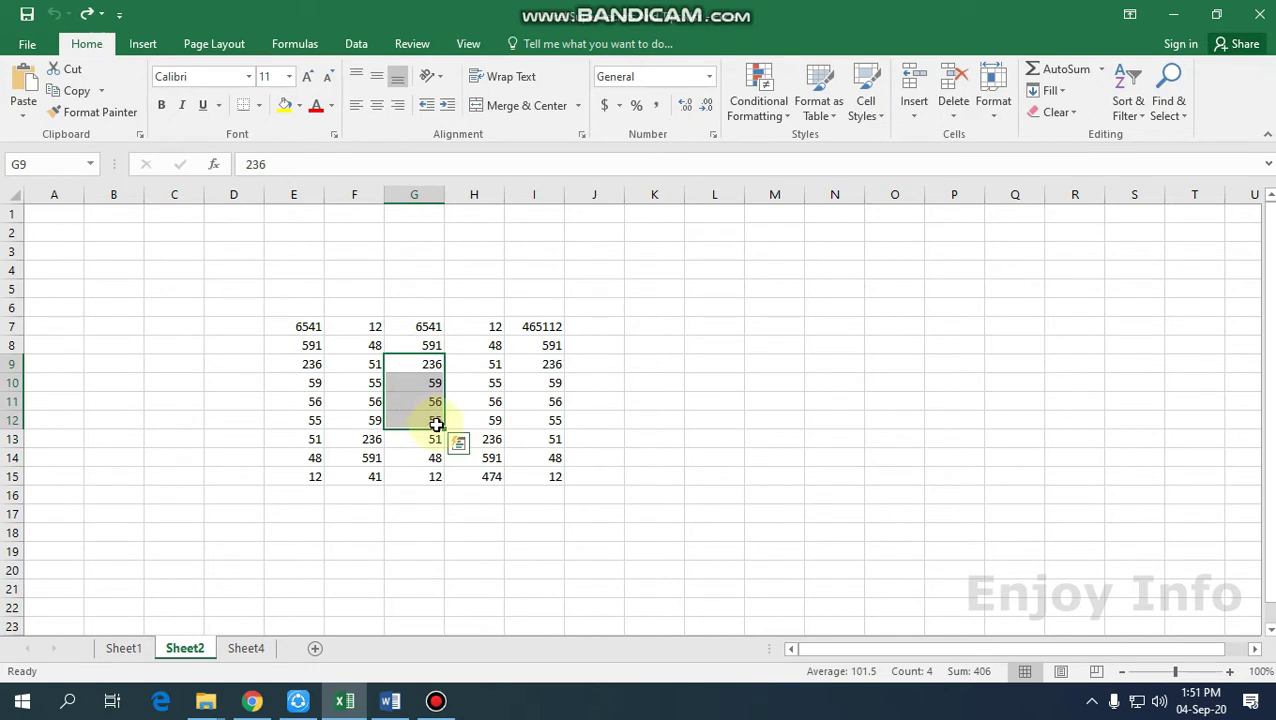
mouse_move(444, 429)
left_mouse_down()
mouse_move(400, 373)
mouse_move(413, 356)
left_mouse_up()
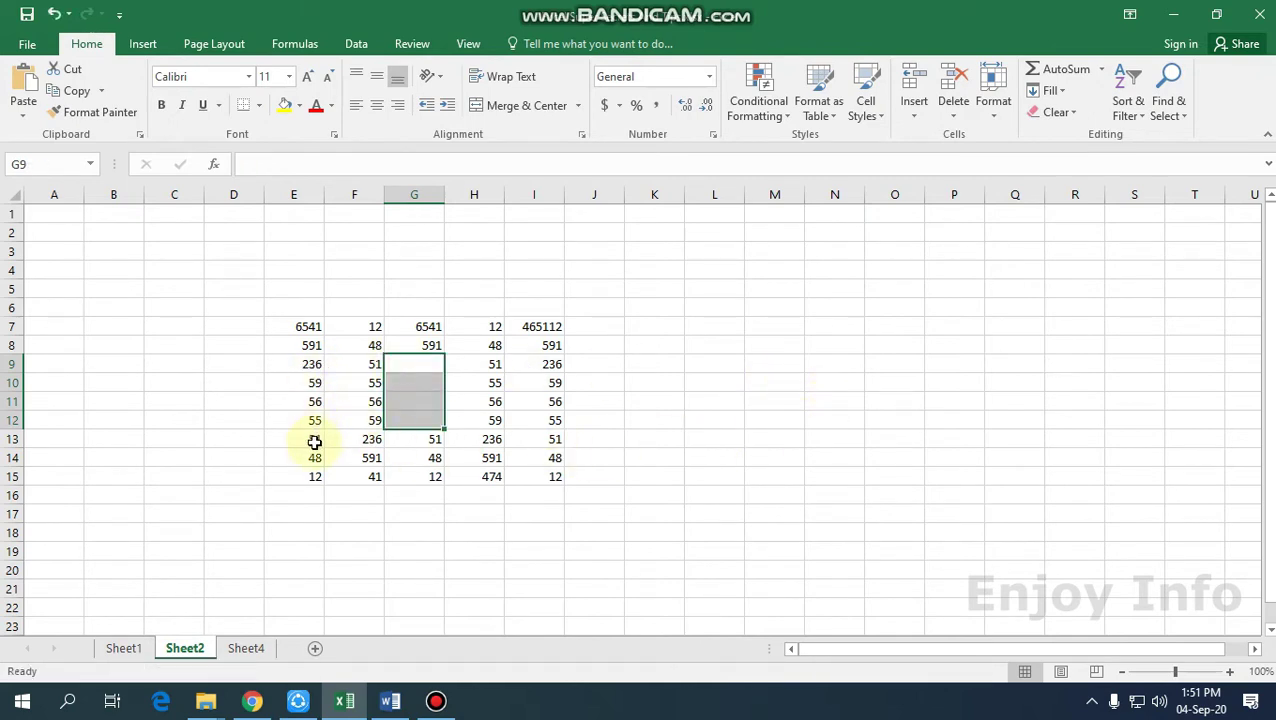
left_click_drag(302, 441, 288, 380)
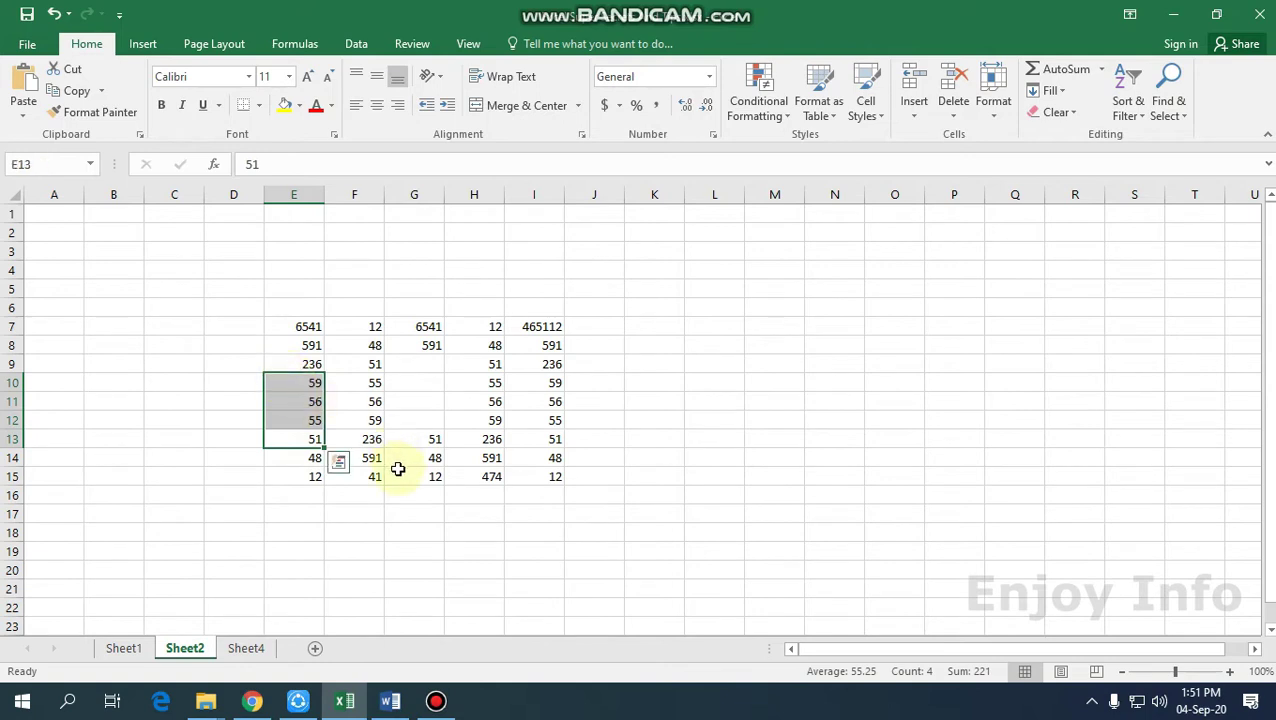
left_click_drag(323, 450, 286, 381)
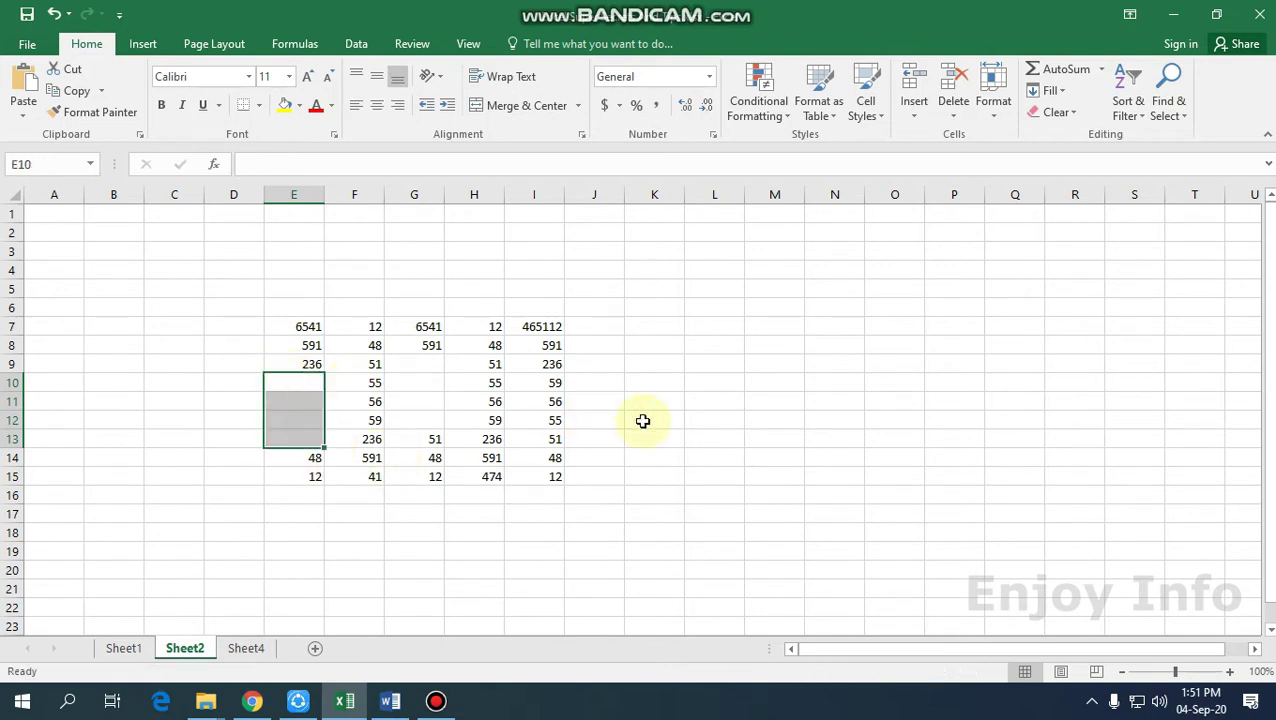
left_click(705, 438)
Clear row 7 (E7:I7) and I9:I15, keeping 591 in I8
left_click_drag(293, 324, 544, 321)
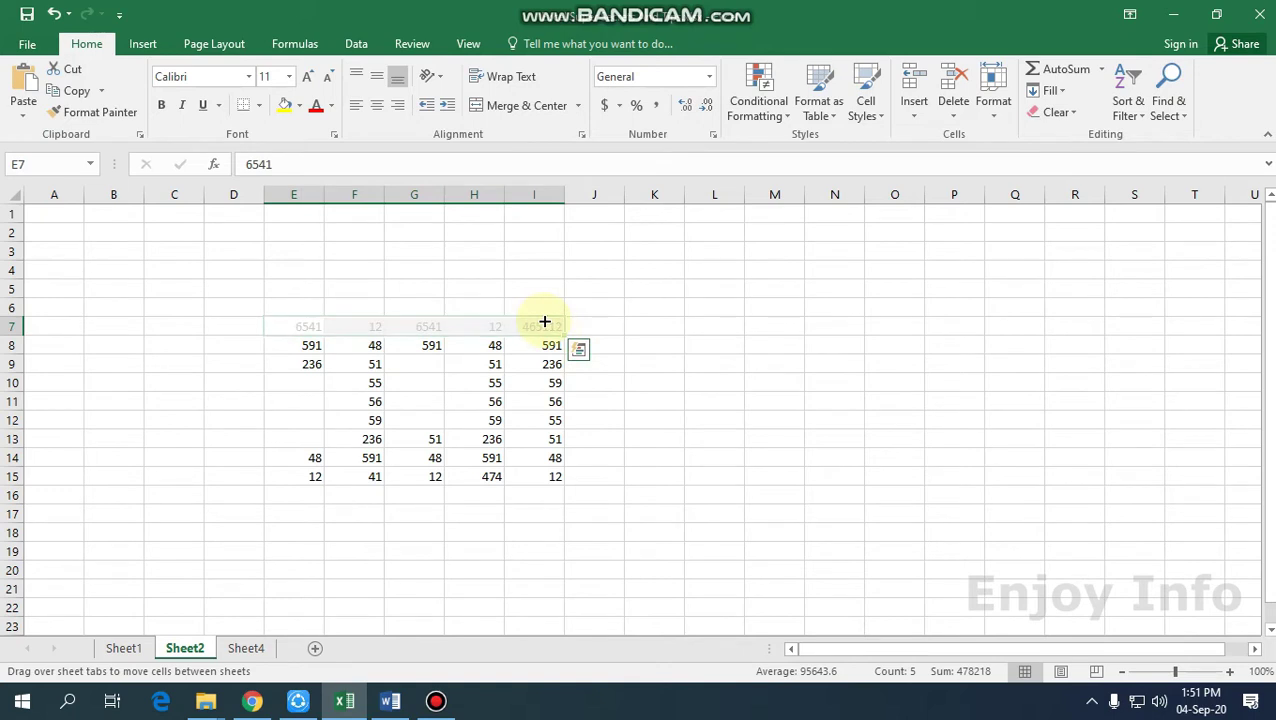
left_click_drag(543, 319, 541, 322)
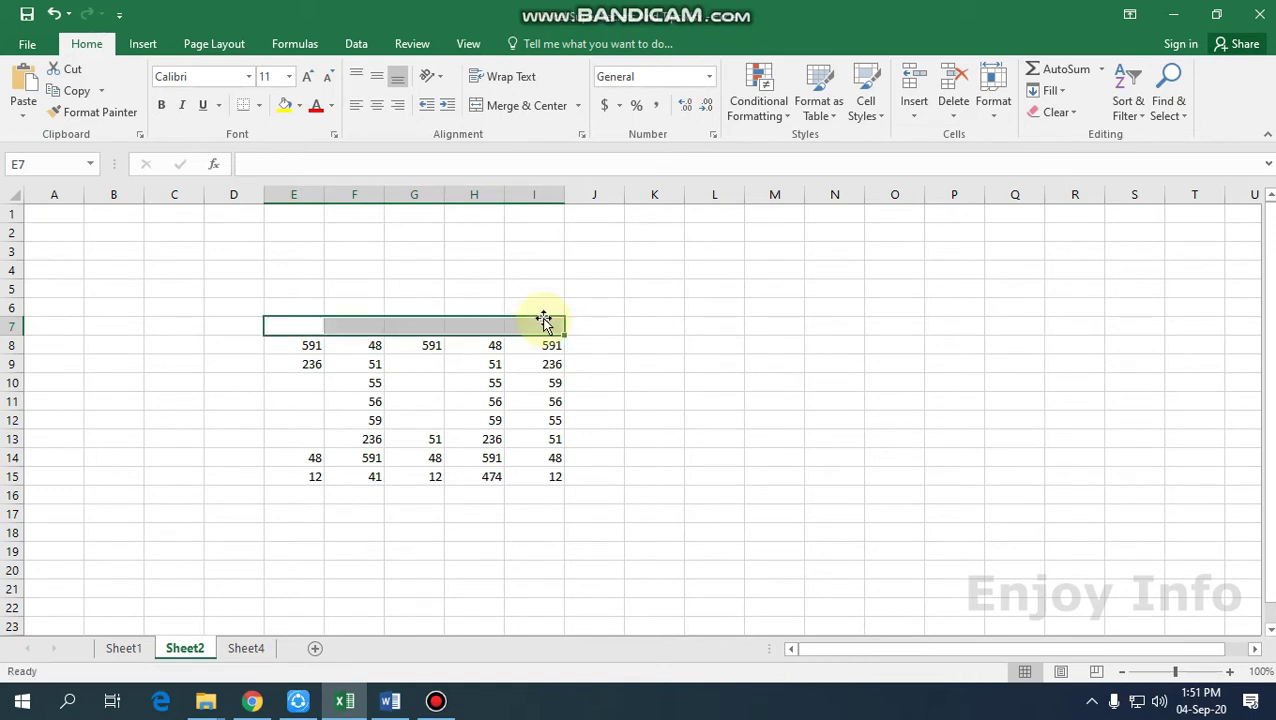
left_click(594, 369)
mouse_move(535, 348)
left_mouse_down()
mouse_move(554, 478)
mouse_move(553, 453)
left_mouse_up()
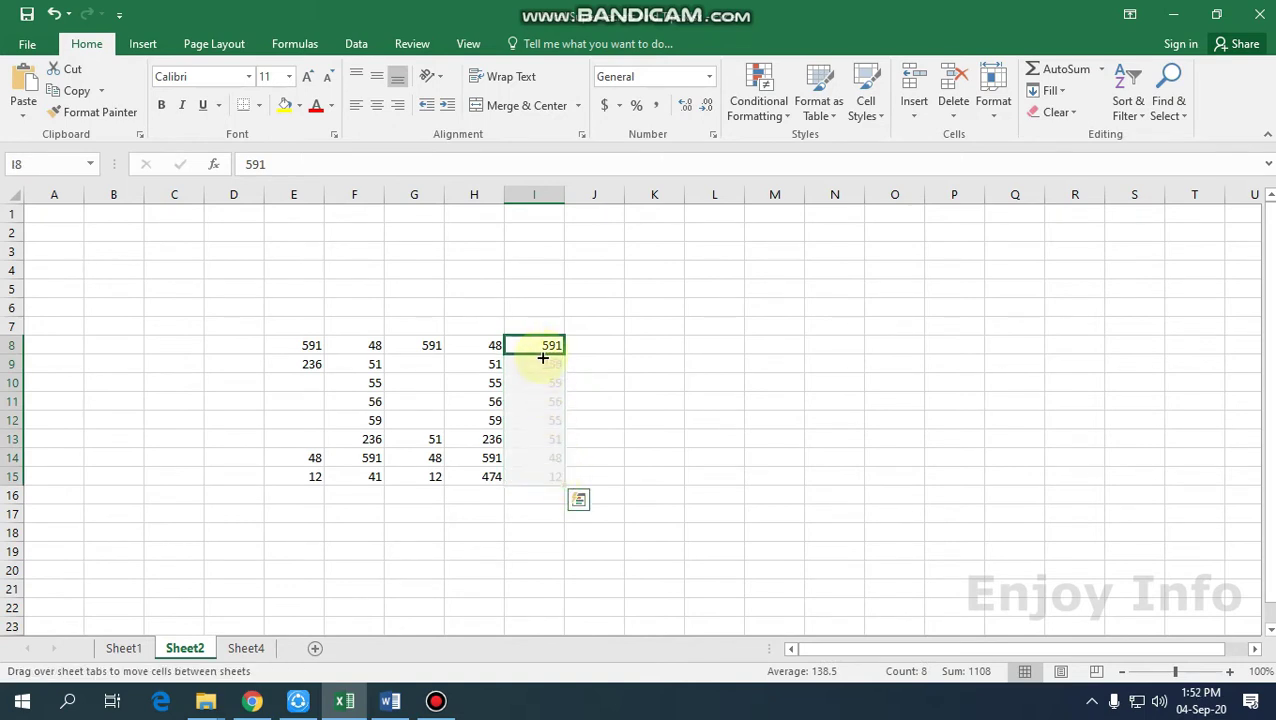
left_click_drag(554, 466, 538, 341)
left_click(763, 400)
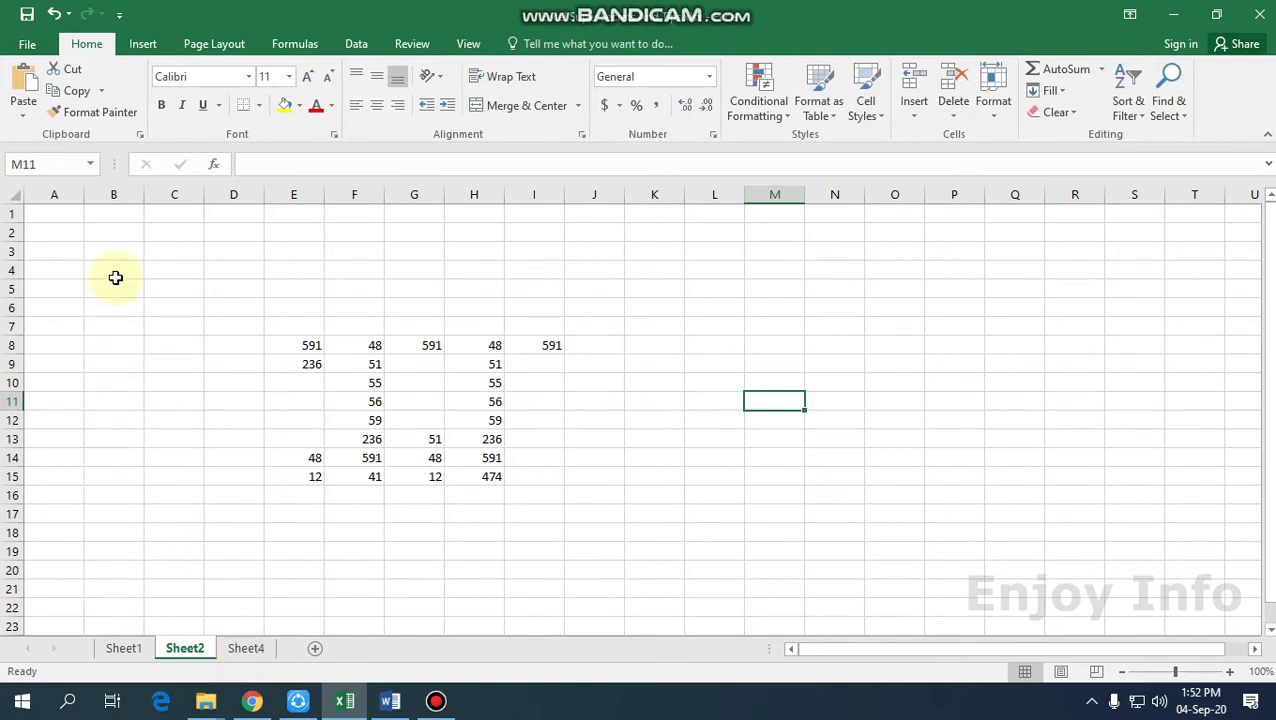
Enter 1 in K1 and Ctrl-drag its fill handle to K16 for 1–16
left_click(660, 233)
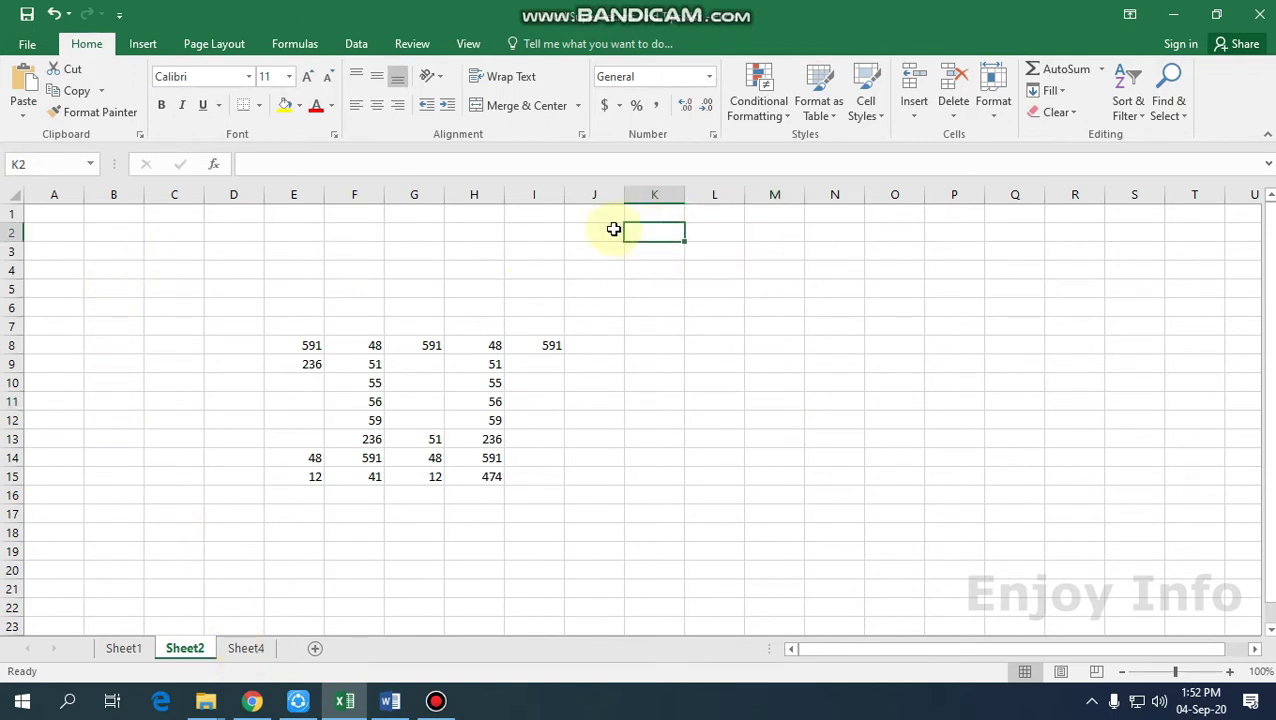
left_click(655, 214)
type("1")
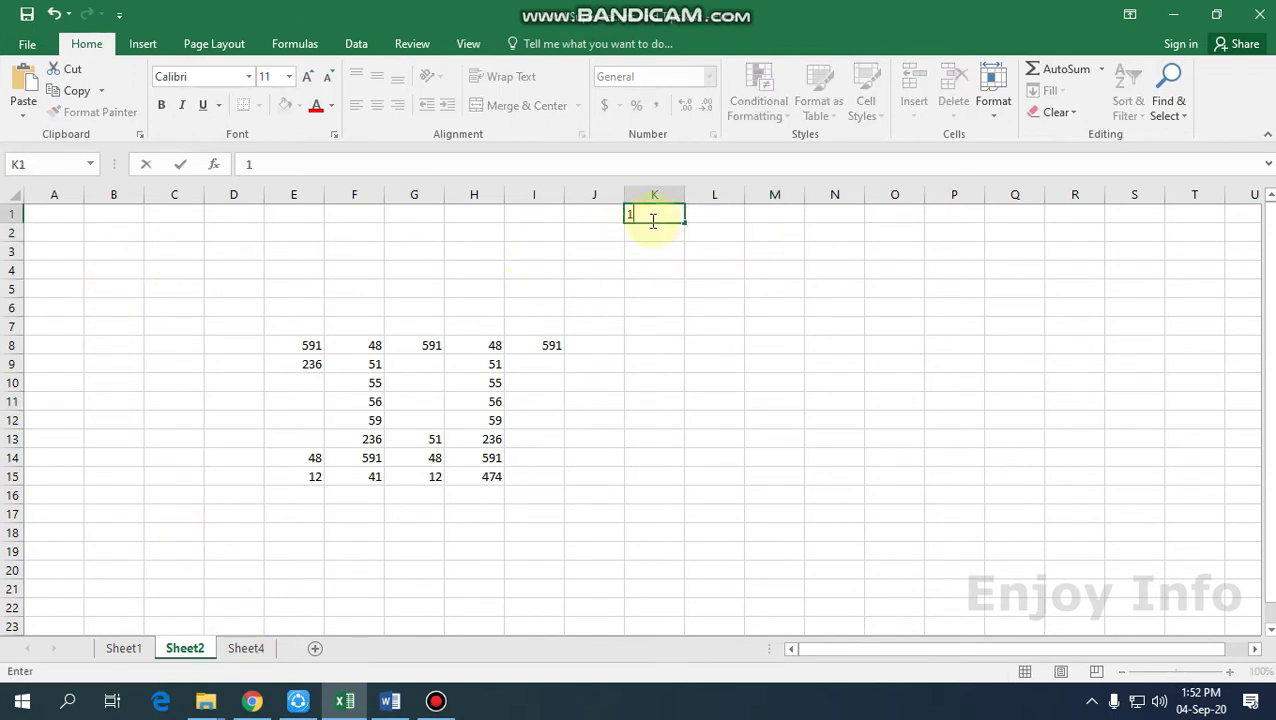
key("Return")
left_click(664, 220)
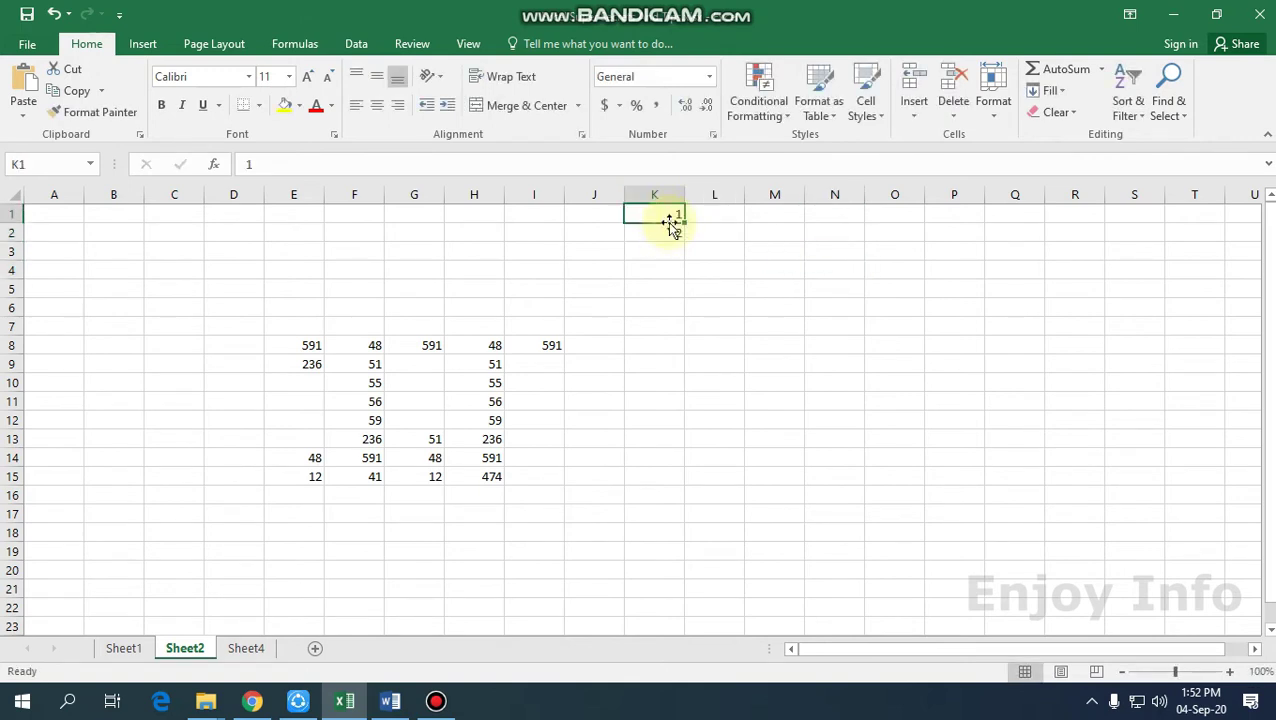
mouse_move(676, 220)
left_mouse_down()
mouse_move(688, 237)
mouse_move(694, 500)
left_mouse_up()
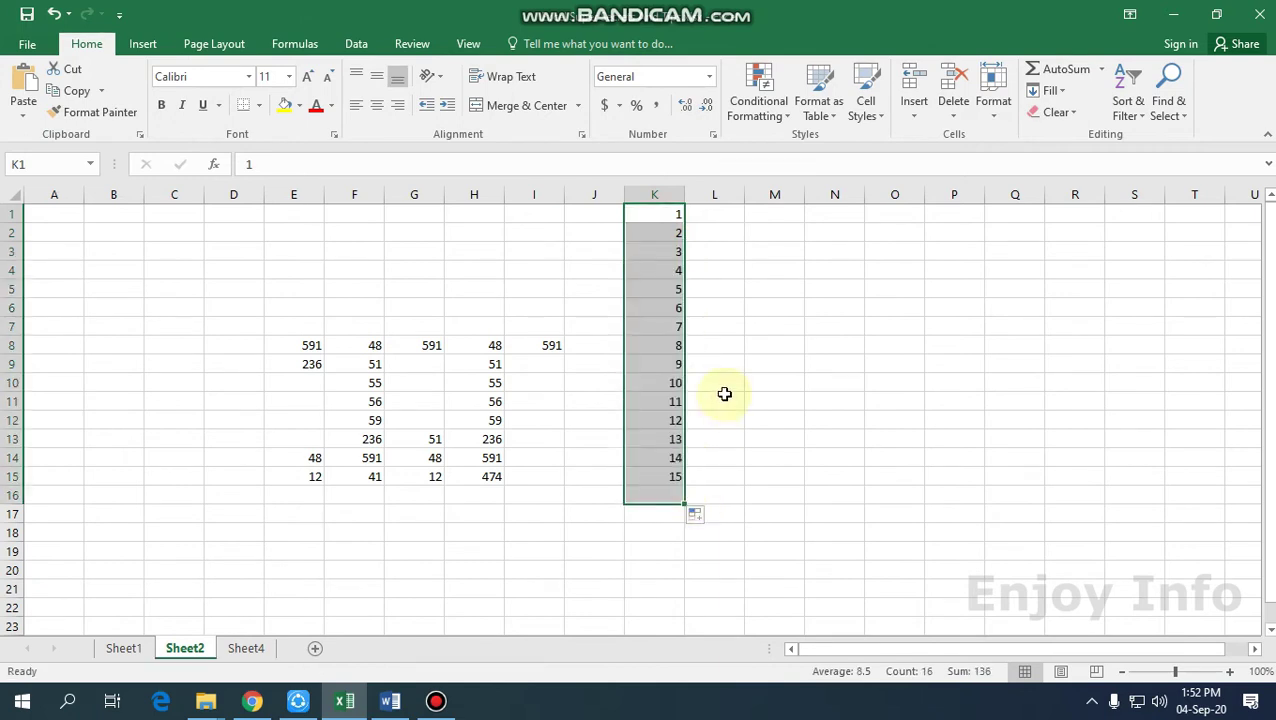
left_click(748, 395)
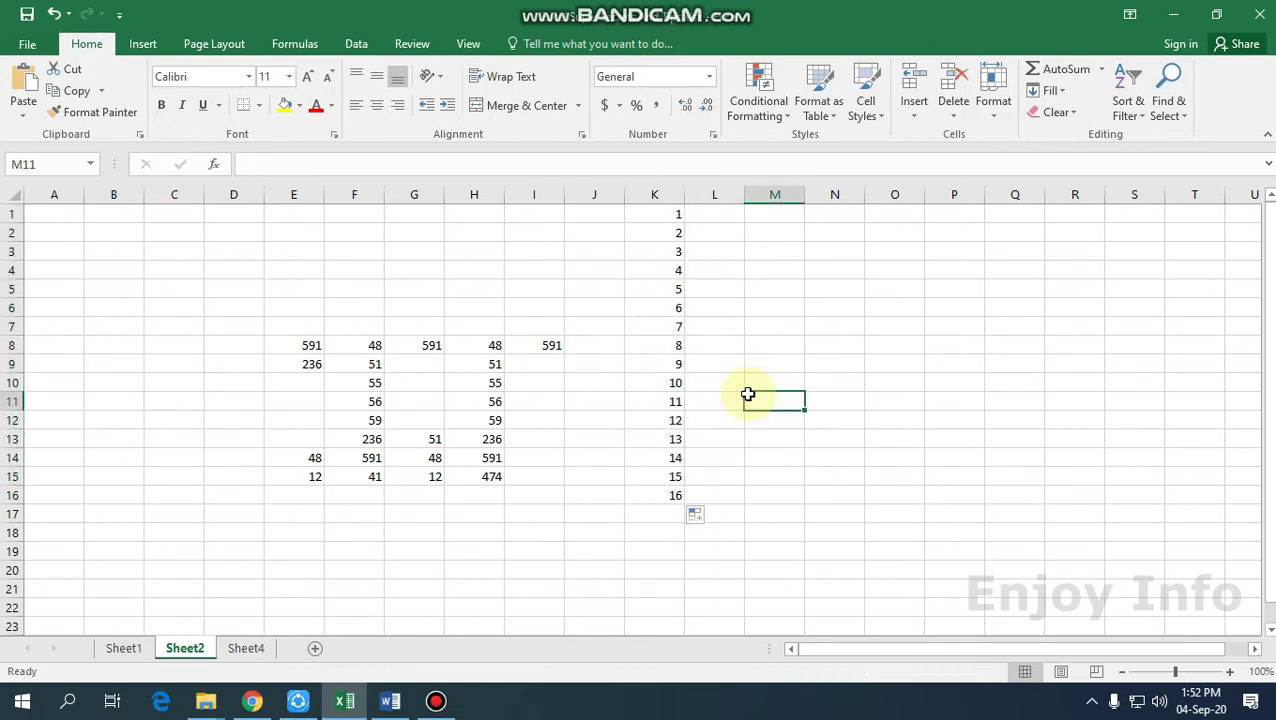
left_click(714, 216)
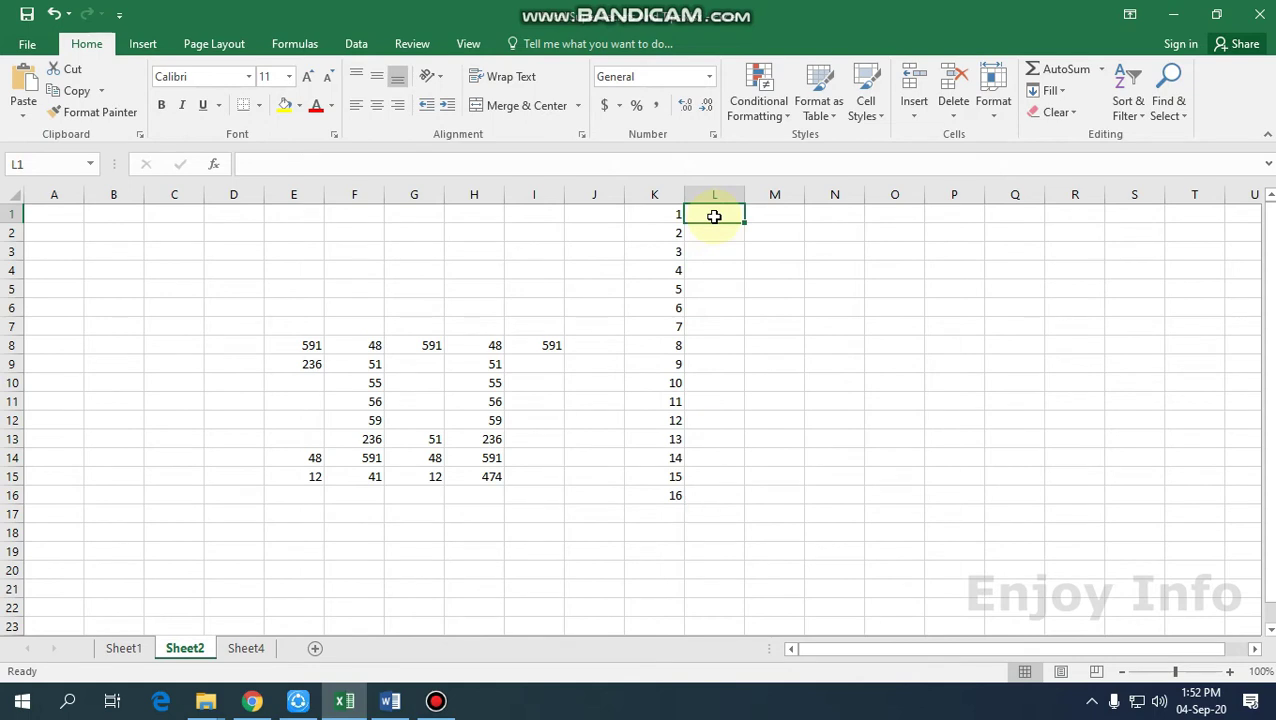
Enter 5 in L1 and fill a linear column series, step 3, stop value 100
type("5")
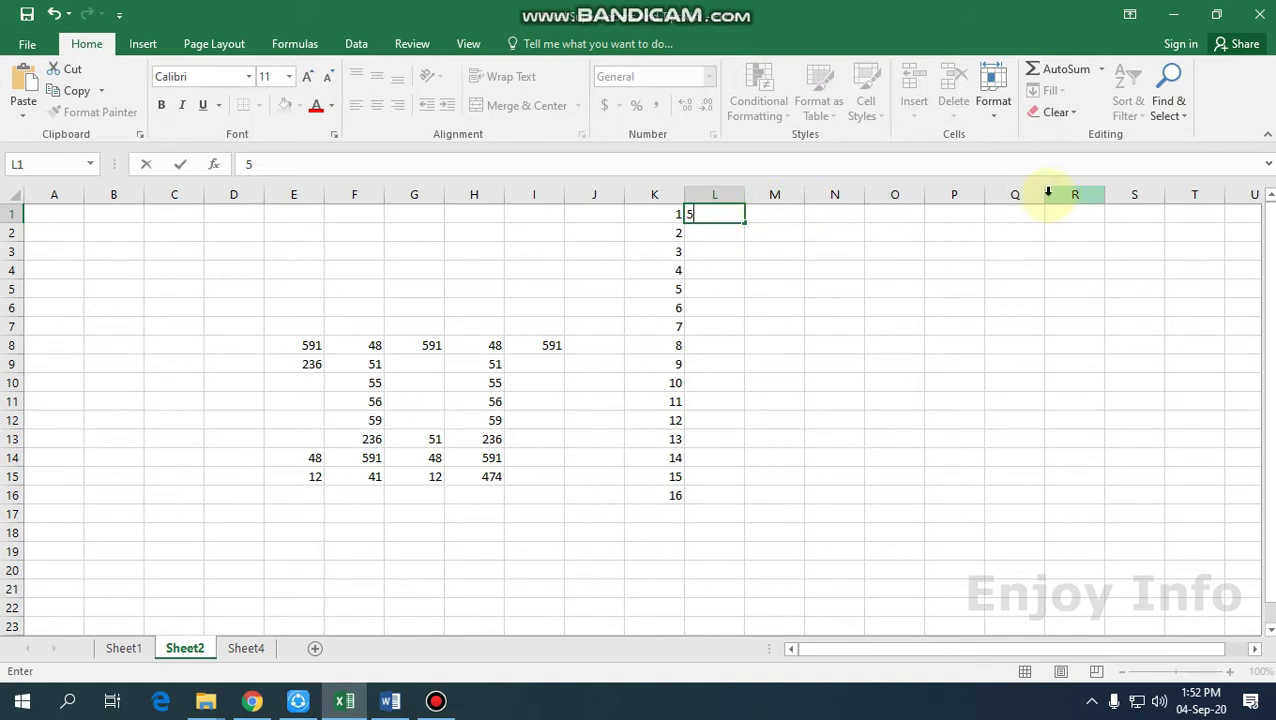
left_click(802, 244)
left_click(711, 214)
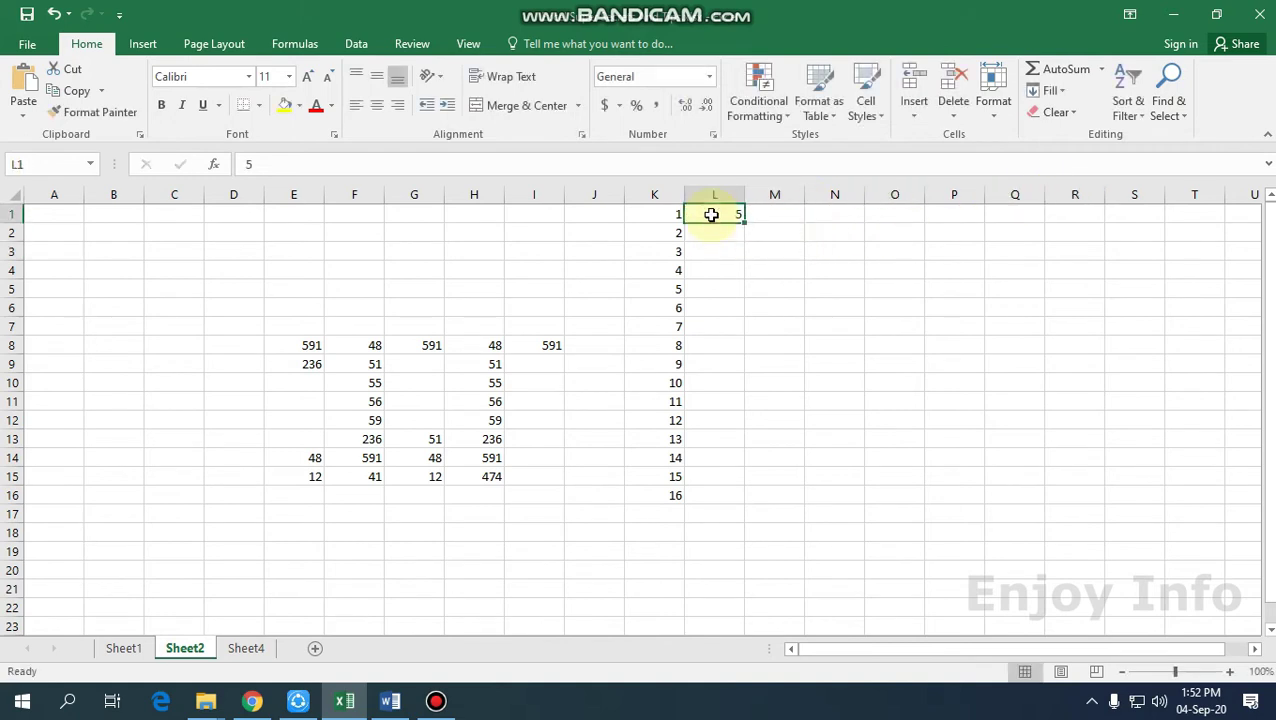
left_click(1050, 90)
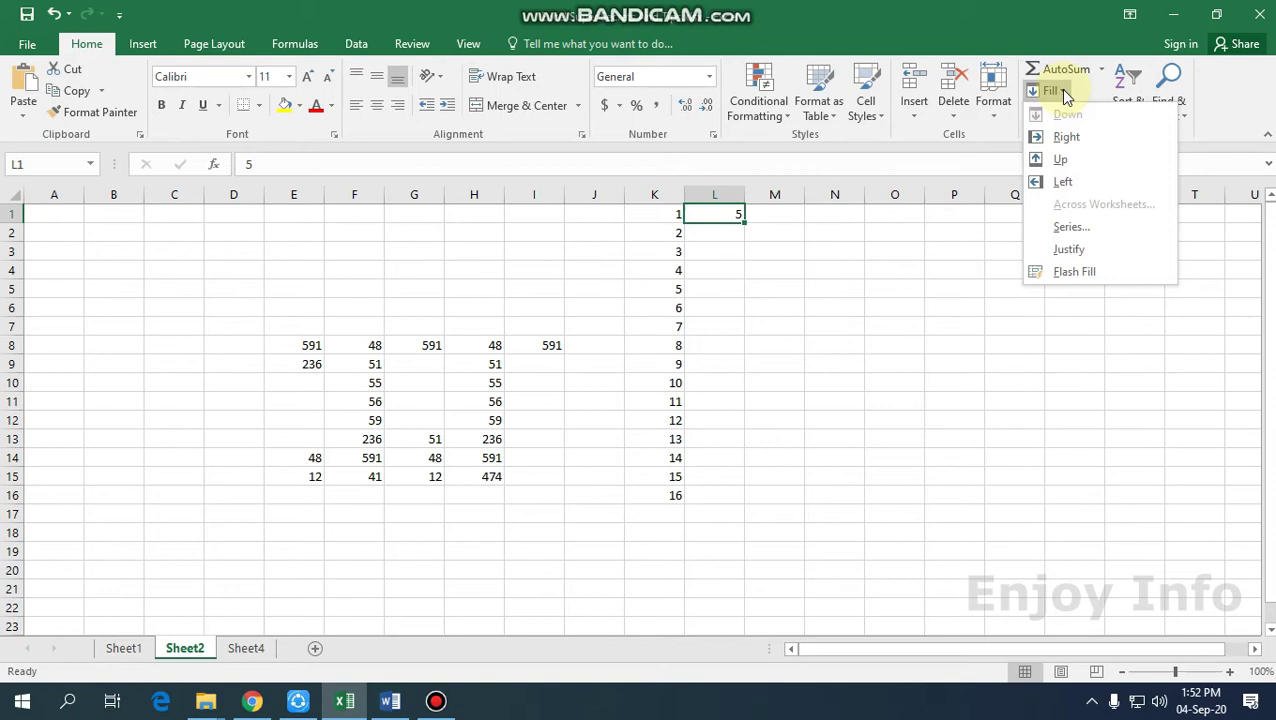
left_click(1074, 228)
left_click_drag(846, 258, 1016, 243)
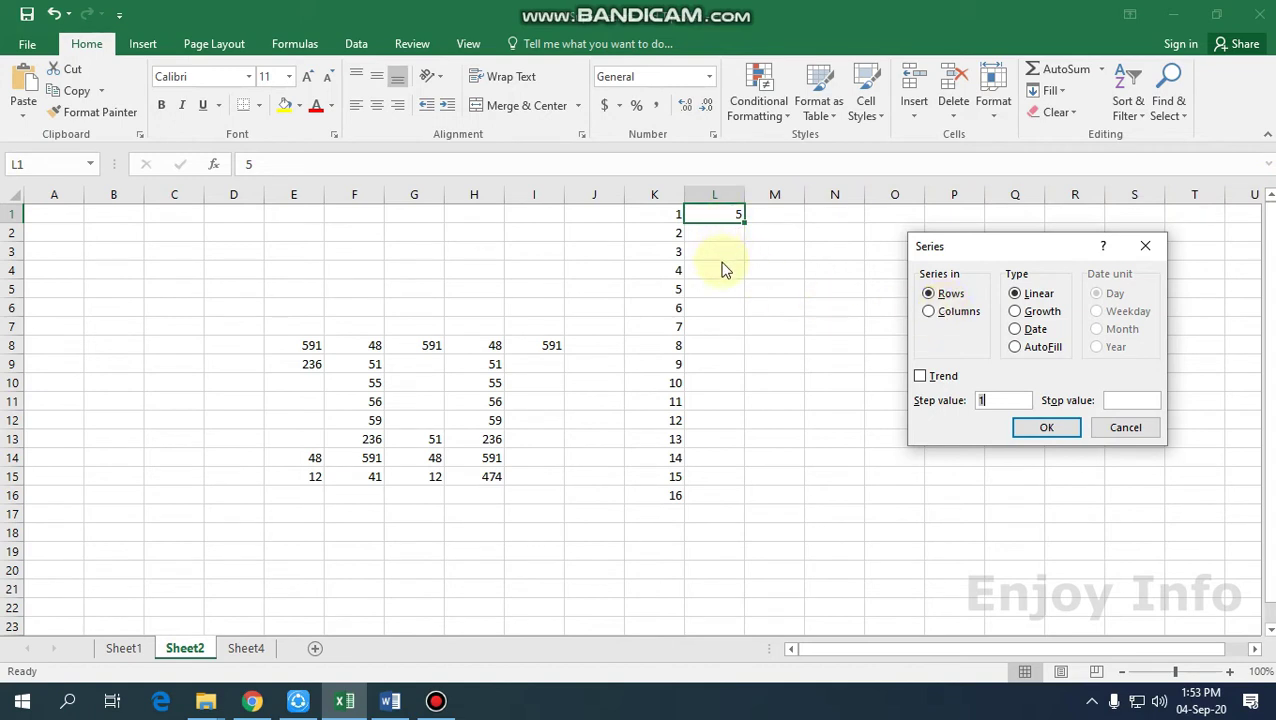
left_click(929, 311)
double_click(995, 402)
left_click(1046, 428)
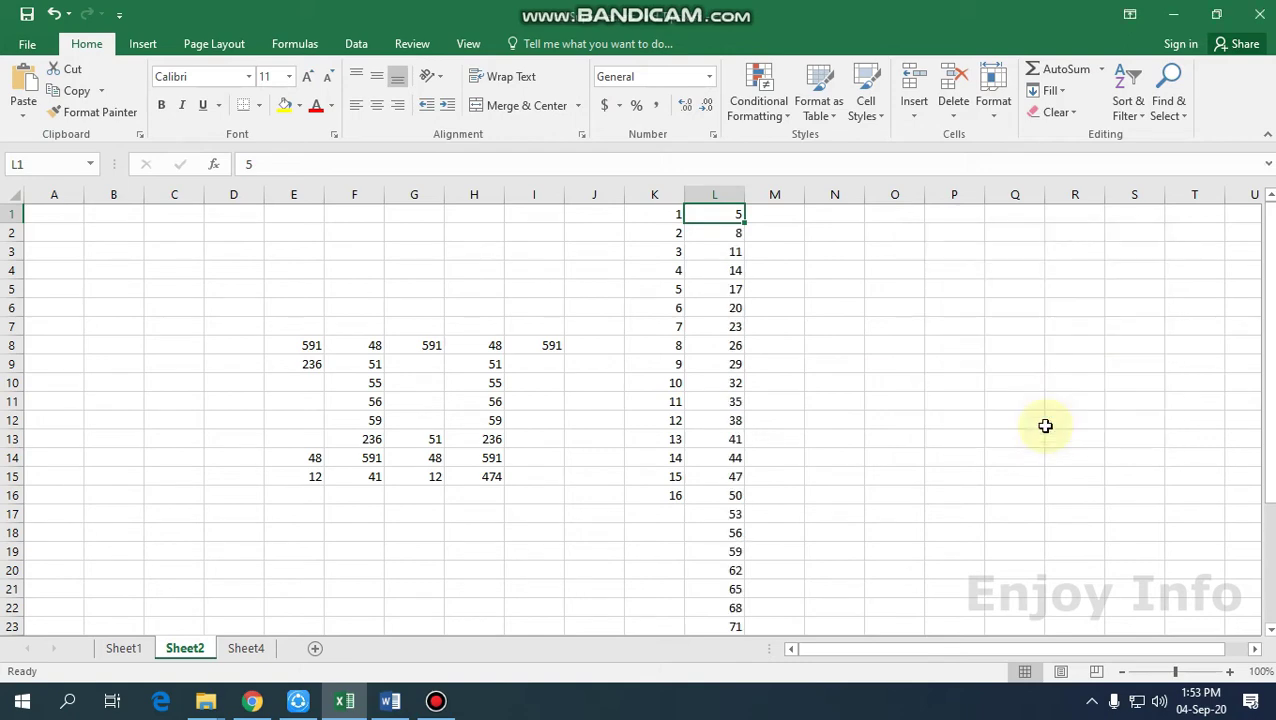
Scroll through the new column L series, then switch to the empty Sheet4
left_click(858, 345)
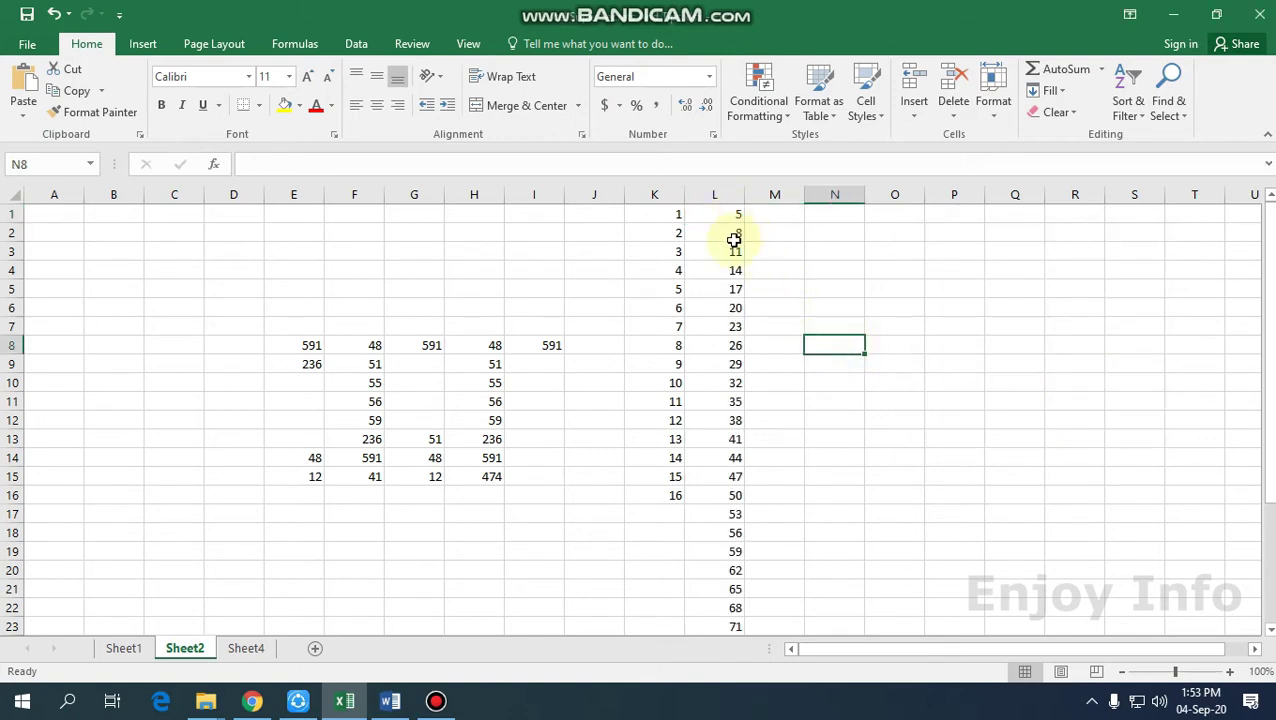
scroll(745, 420, "down", 4)
scroll(747, 425, "down", 1)
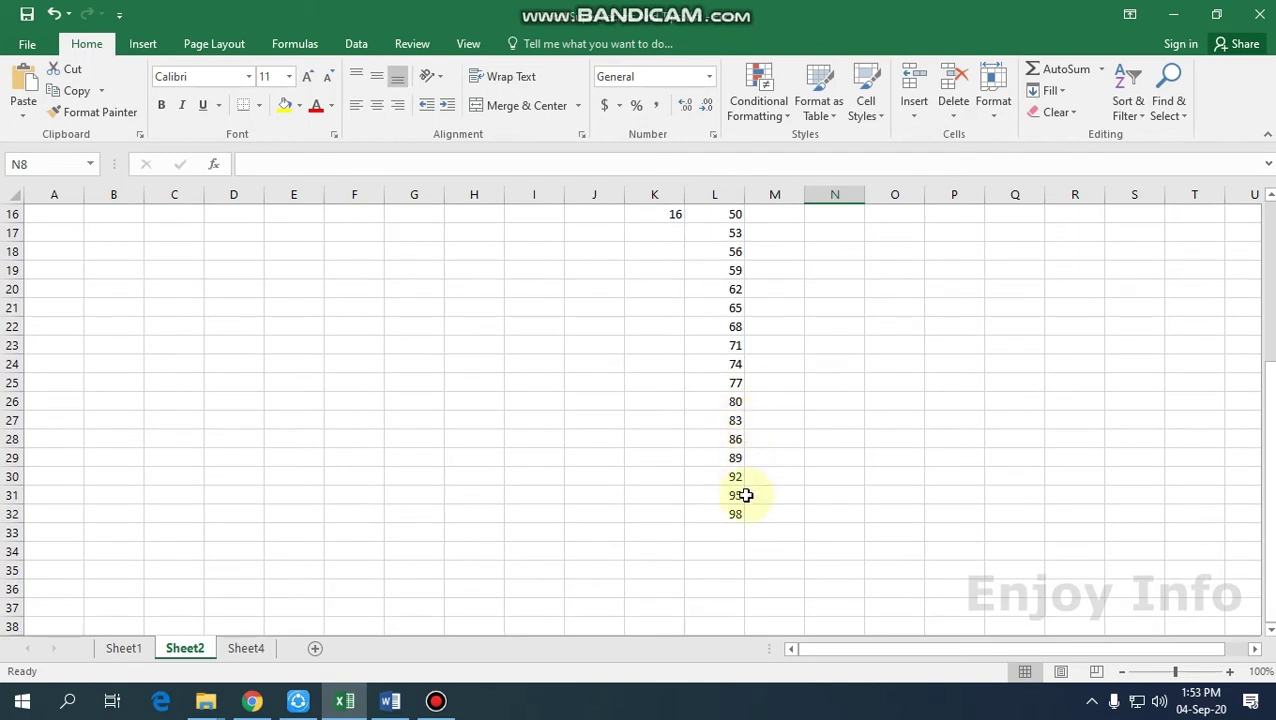
scroll(745, 460, "up", 5)
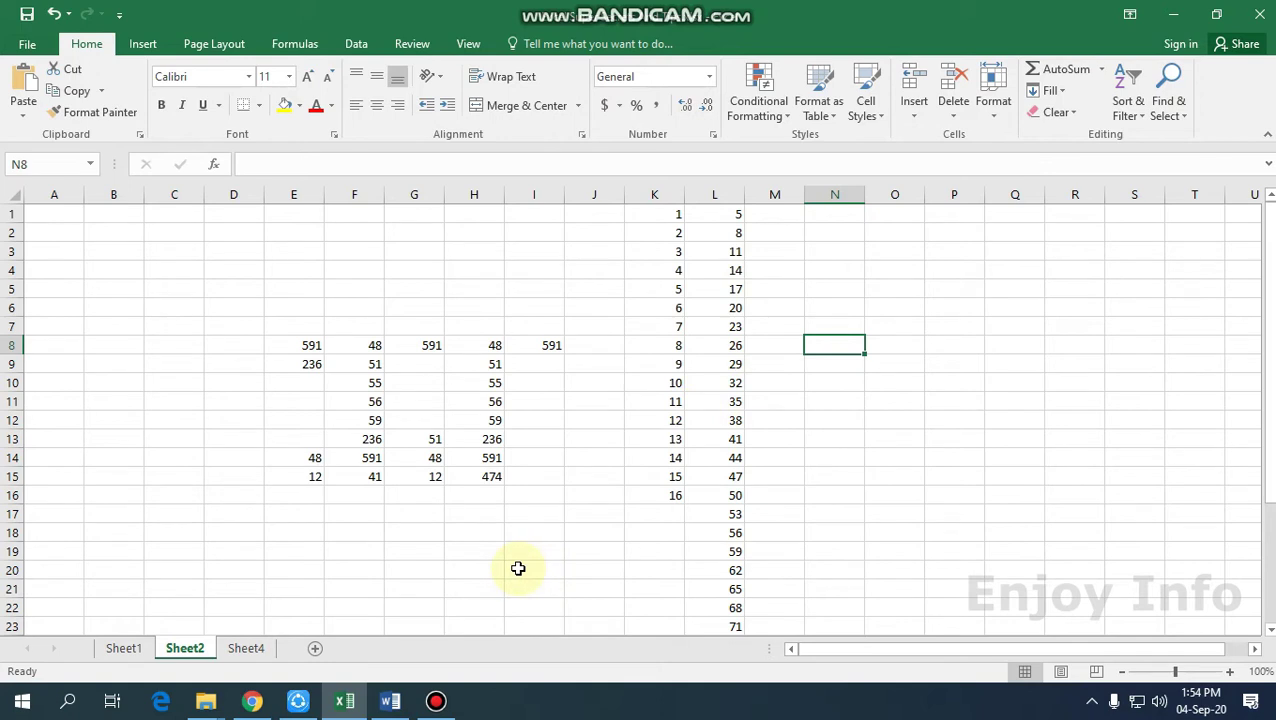
left_click(246, 648)
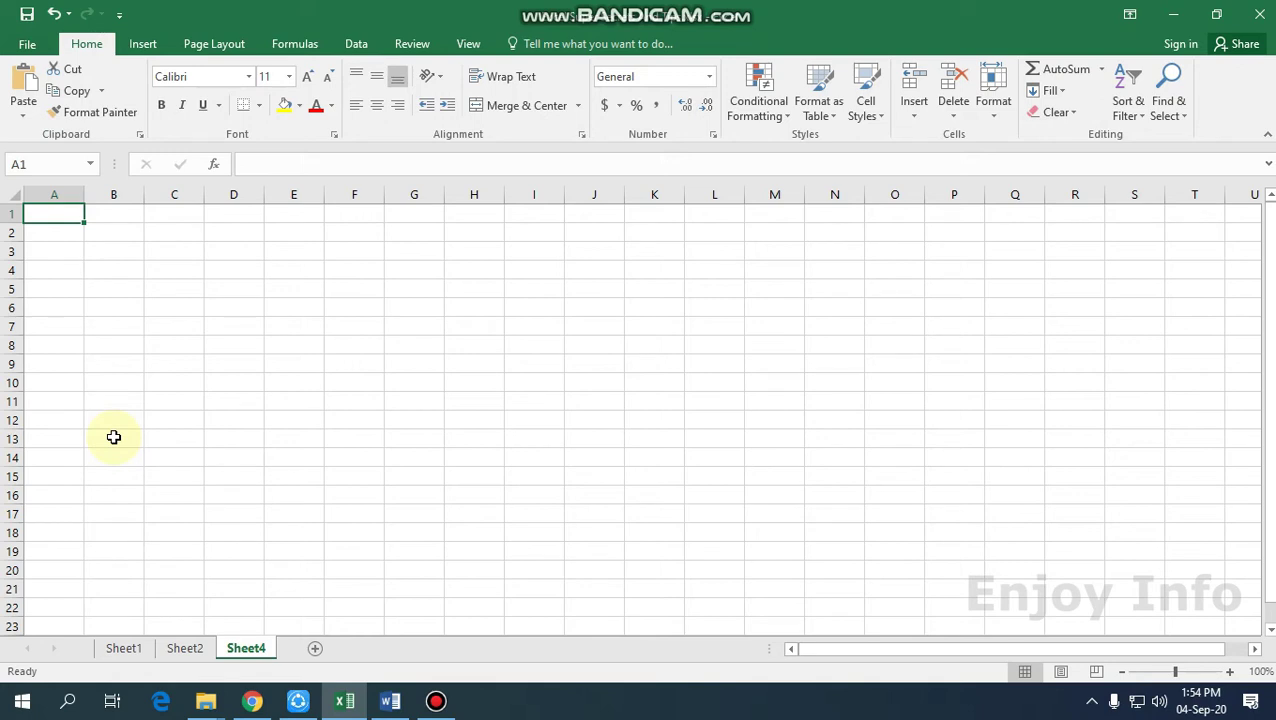
On Sheet4, jump to the last row and back to A1 twice, then to column XFD
key("ctrl+Down")
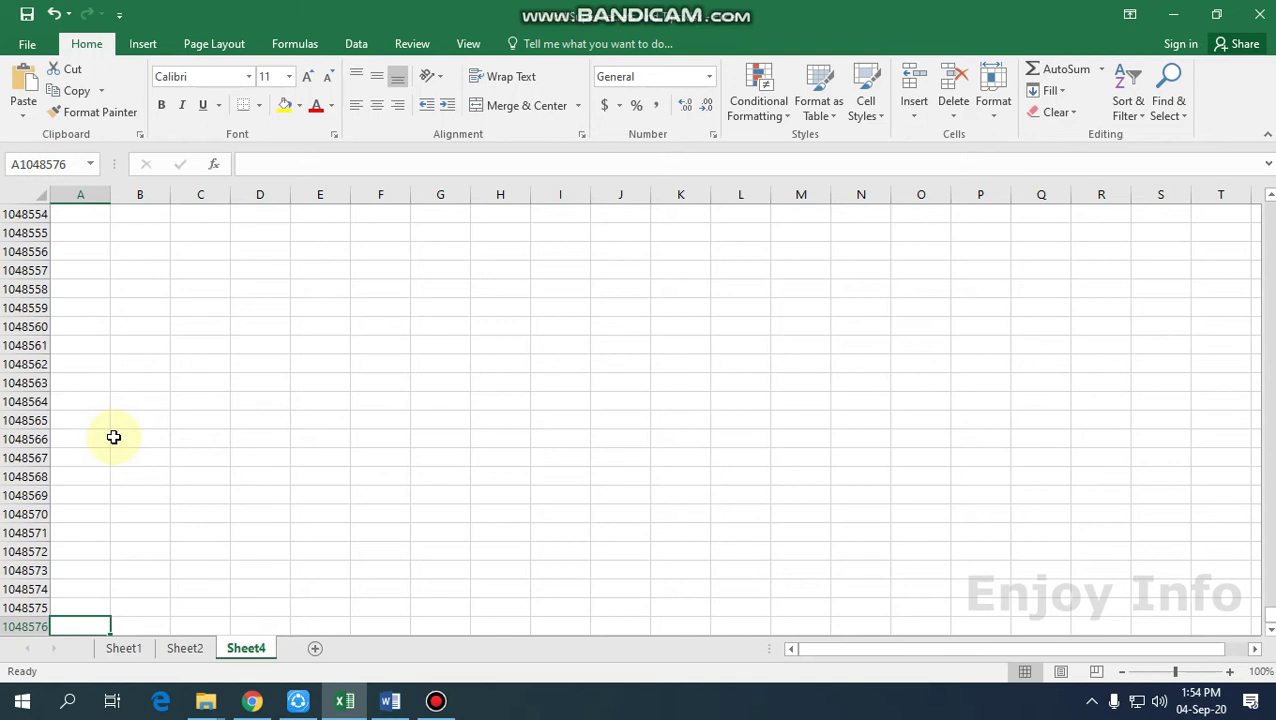
key("ctrl+Up")
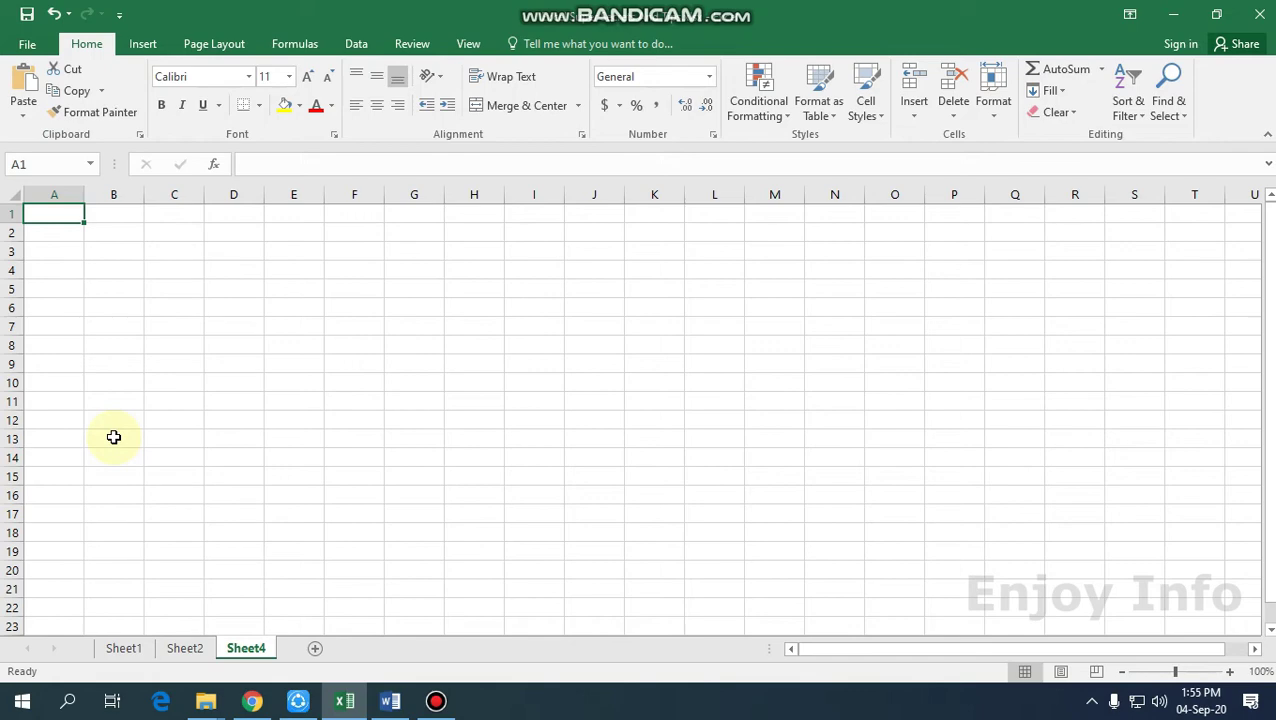
key("ctrl+Down")
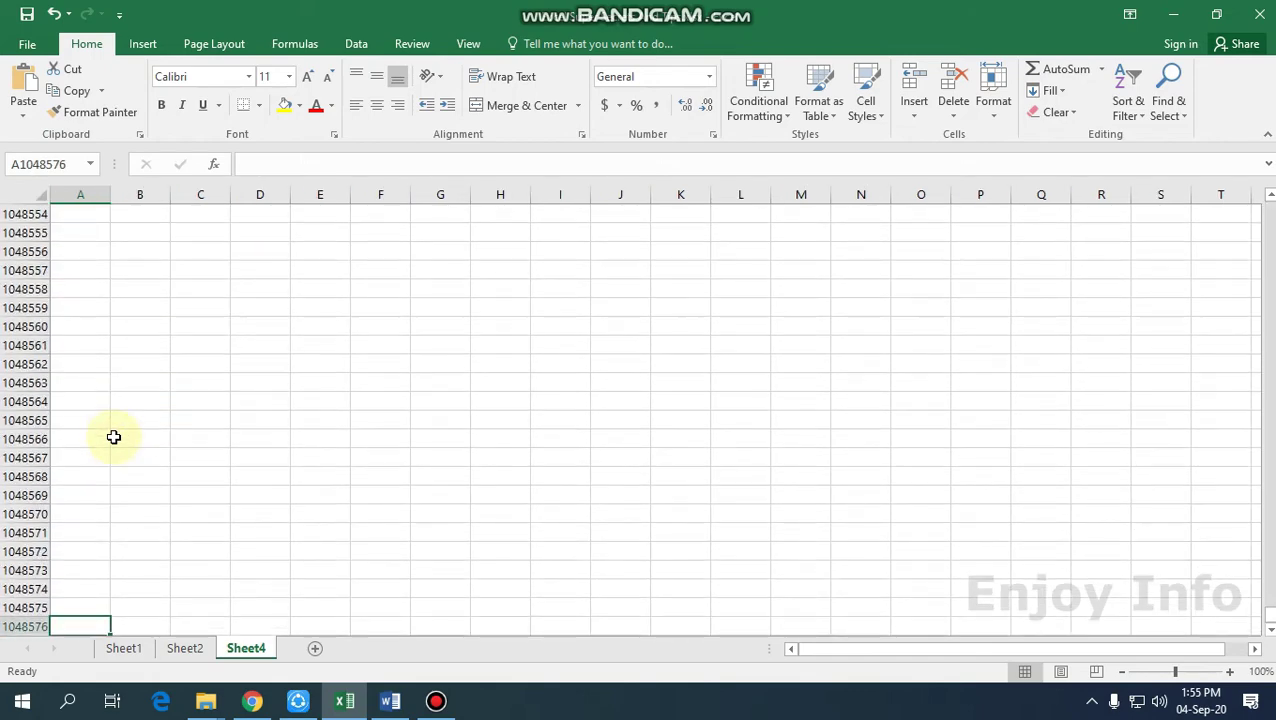
key("ctrl+Up")
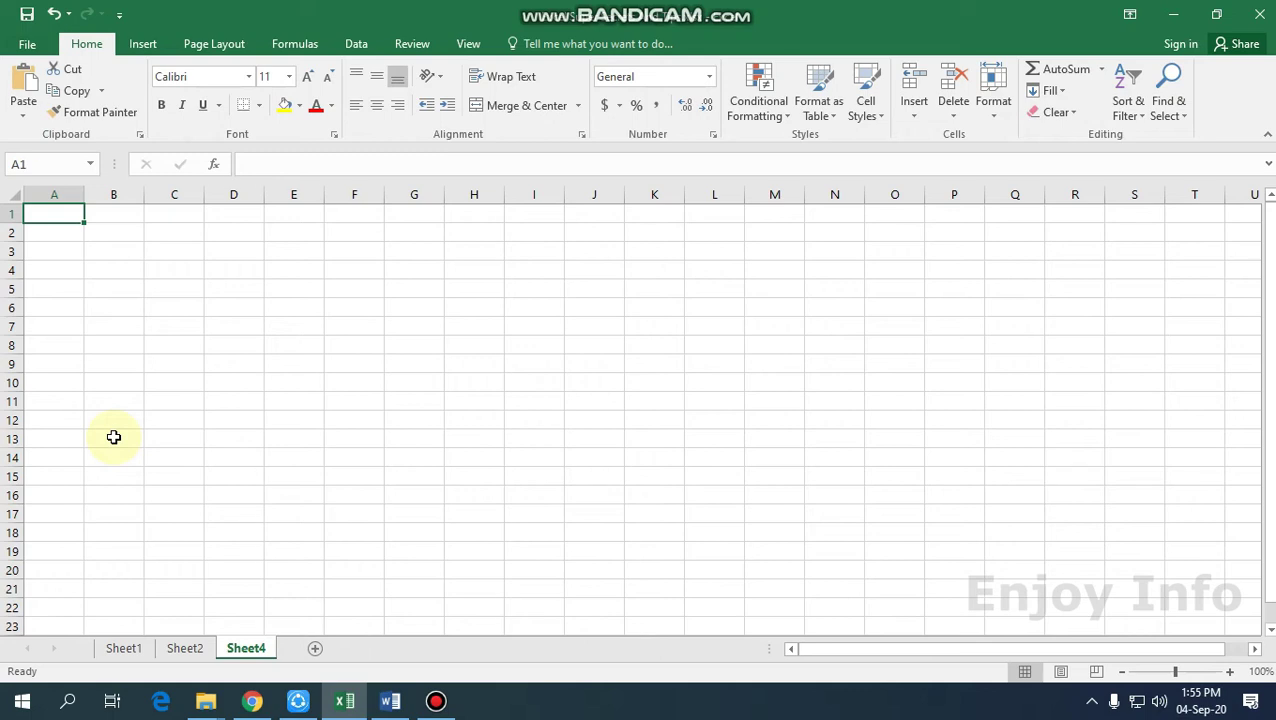
key("ctrl+Right")
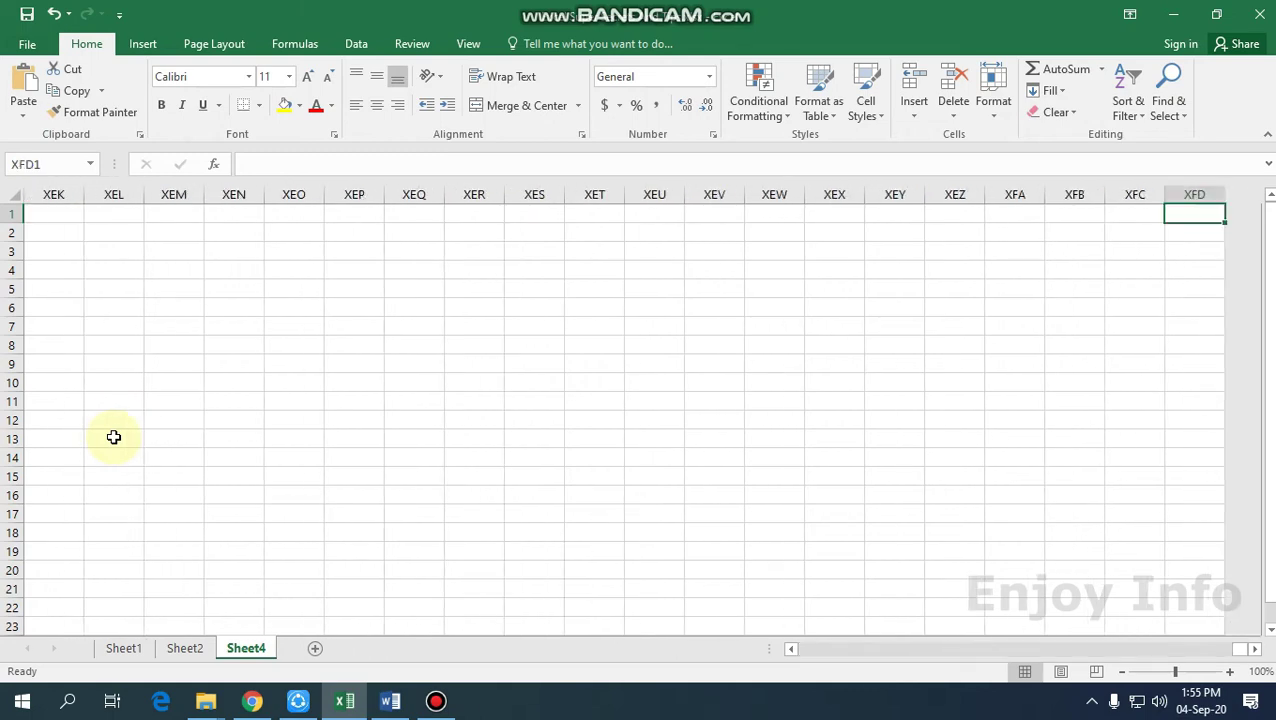
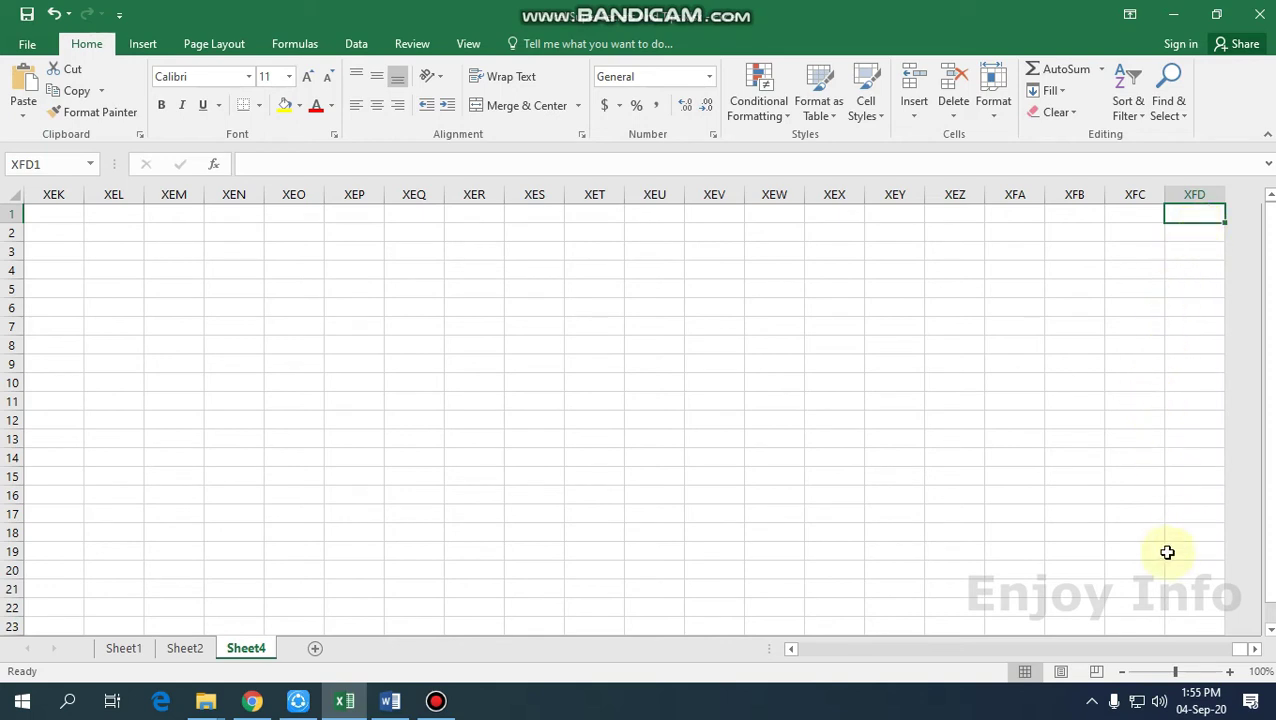
Jump from XFD1 back to cell A1 with Ctrl+Home and begin widening column A
key("ctrl+Home")
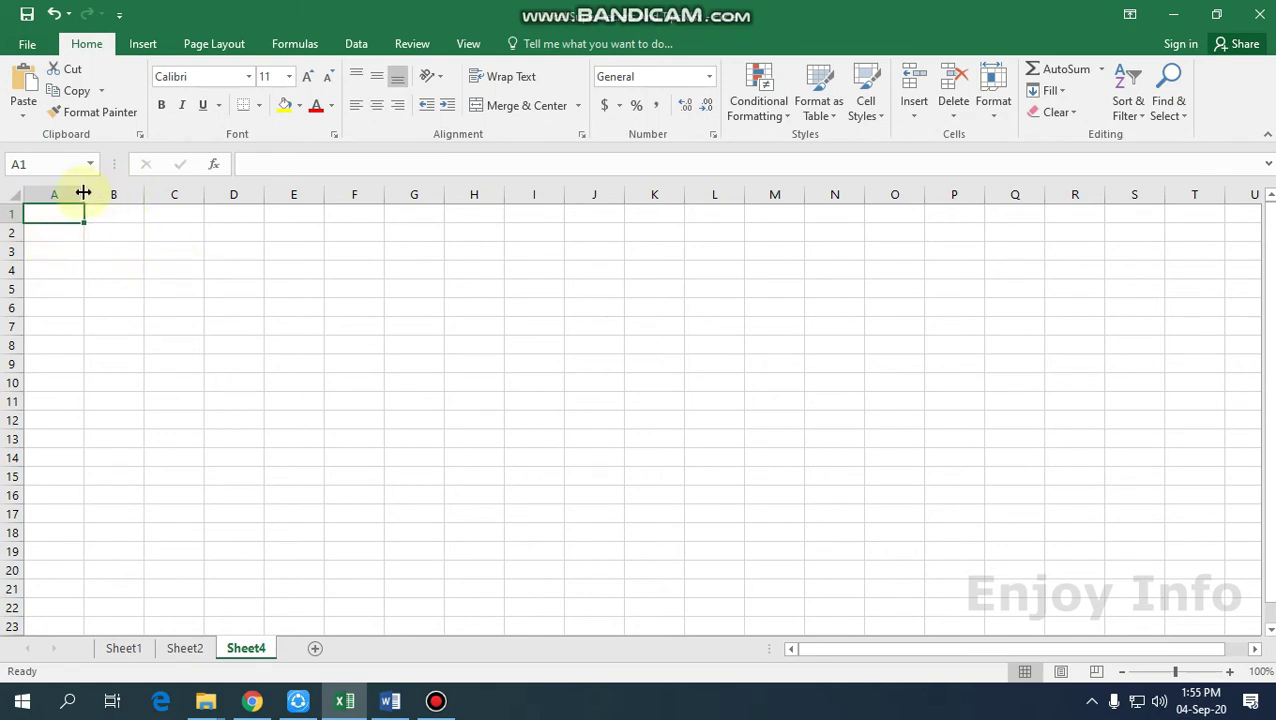
left_click_drag(84, 192, 205, 200)
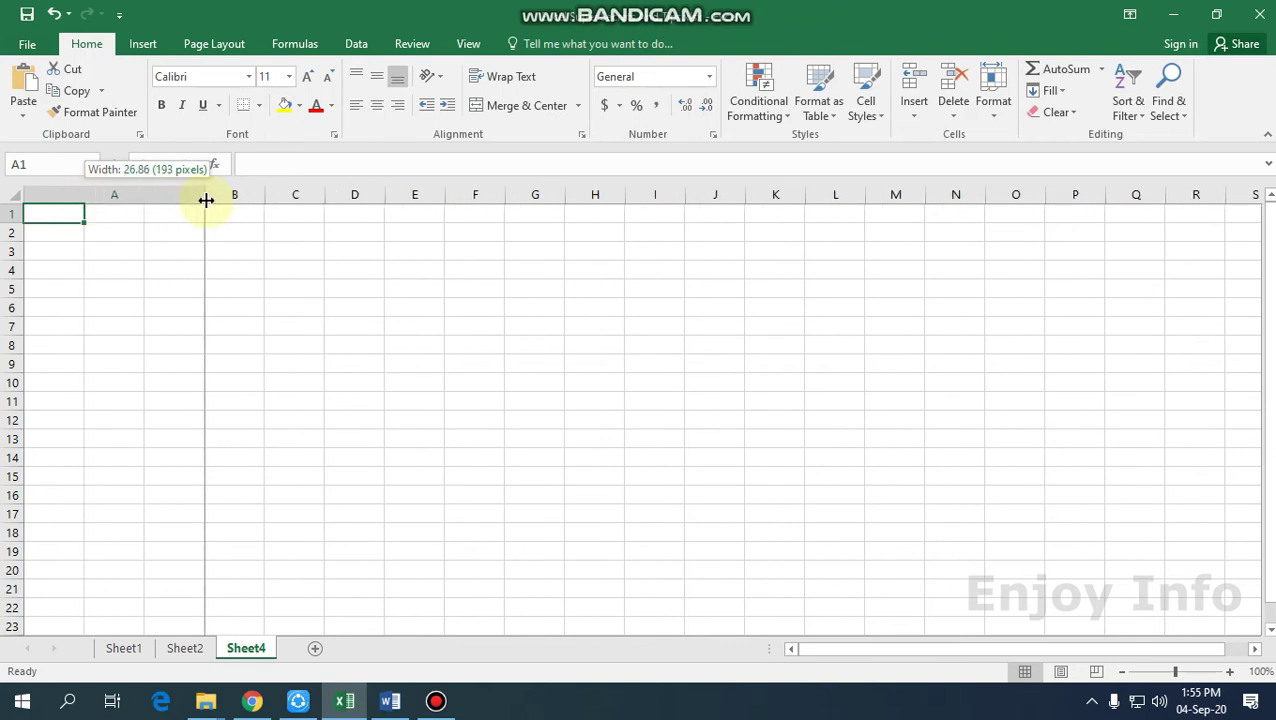
Drag column A's border out to the maximum width of 254.86 (1789 pixels)
left_click_drag(205, 200, 382, 208)
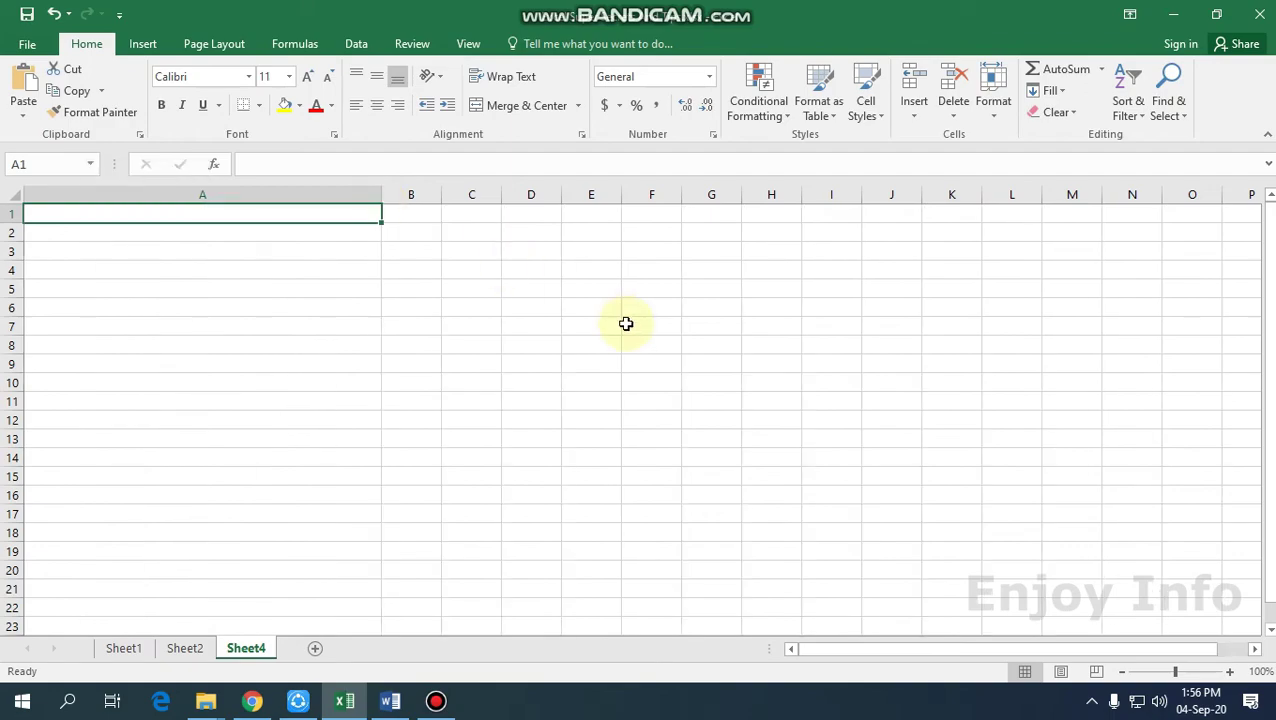
scroll(626, 325, "down", 3, "ctrl")
scroll(626, 325, "down", 3, "ctrl")
scroll(626, 325, "up", 2, "ctrl")
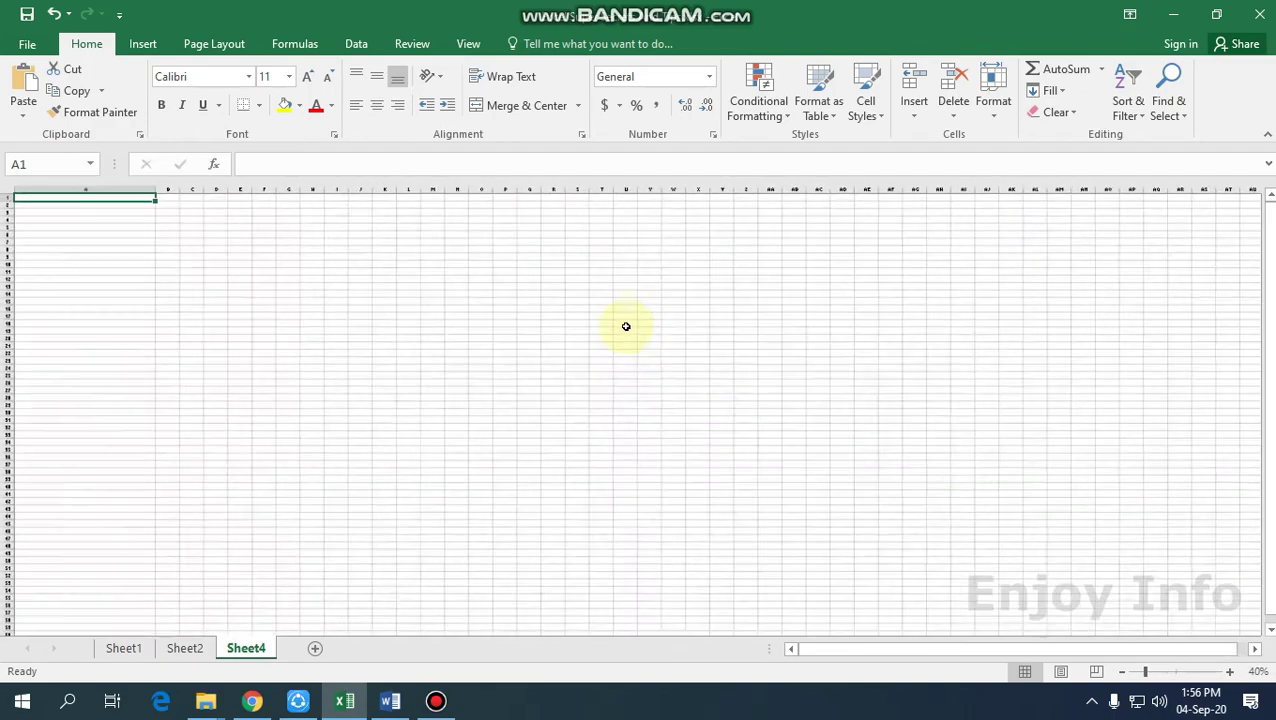
scroll(522, 288, "up", 1, "ctrl")
left_click_drag(220, 191, 1082, 190)
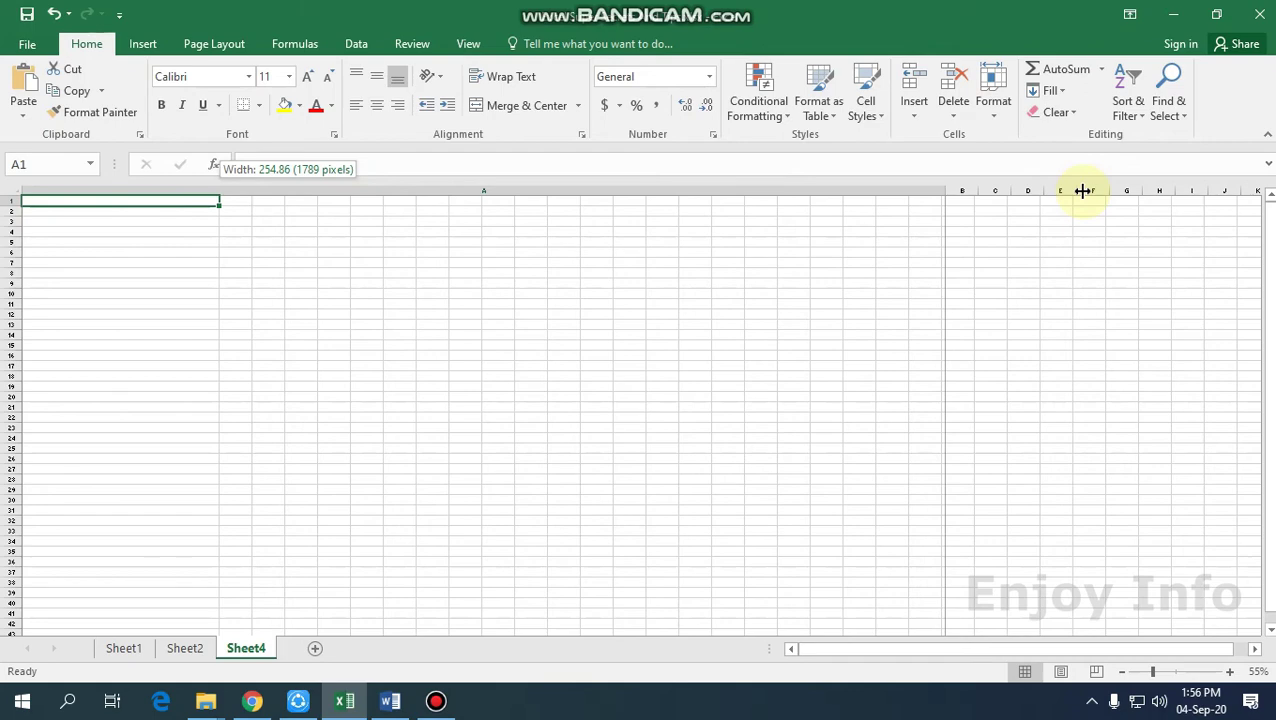
left_click_drag(1082, 190, 1082, 191)
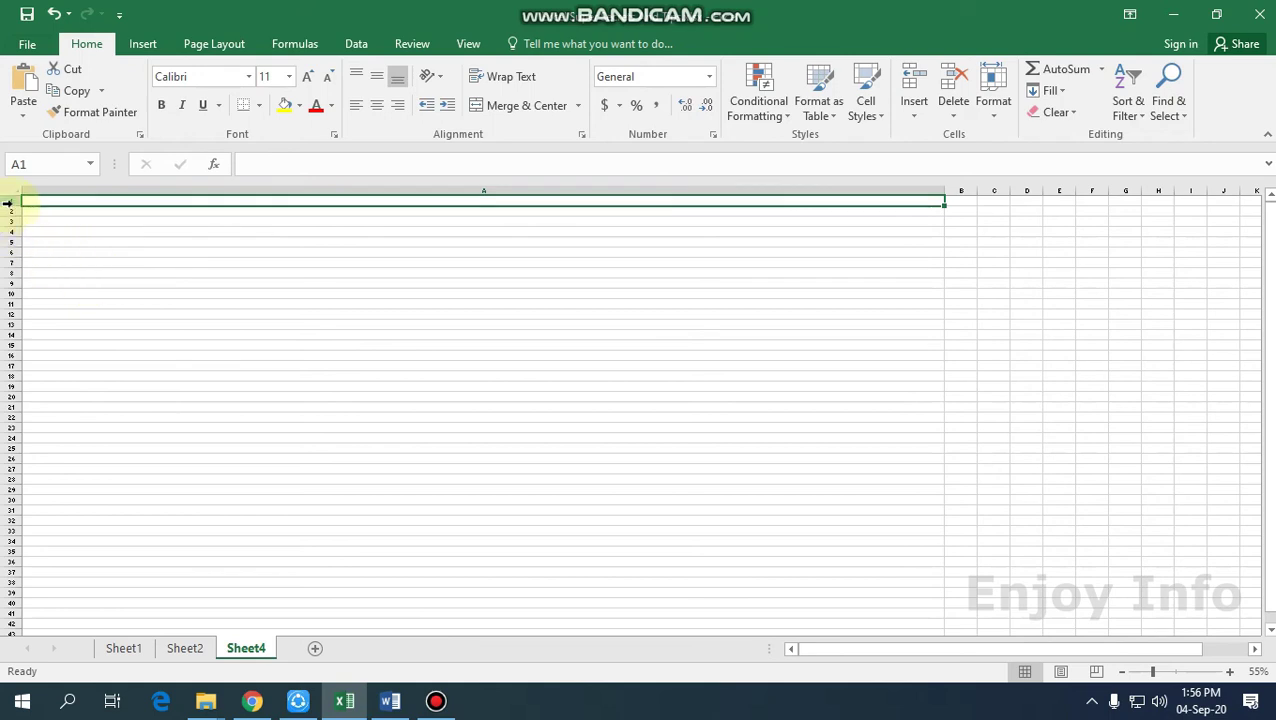
Set row 1 to its 408.75 maximum height, then verify column A's width and row 1's height
left_click_drag(13, 206, 4, 605)
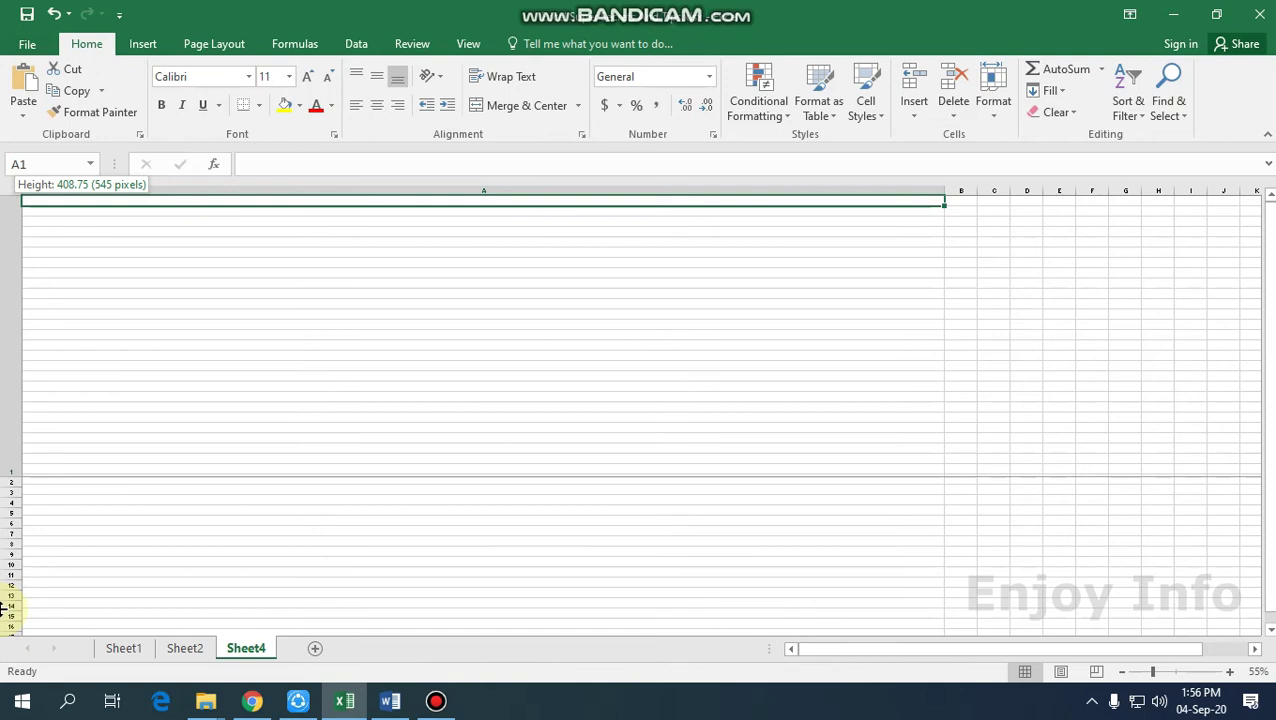
left_click_drag(5, 607, 6, 605)
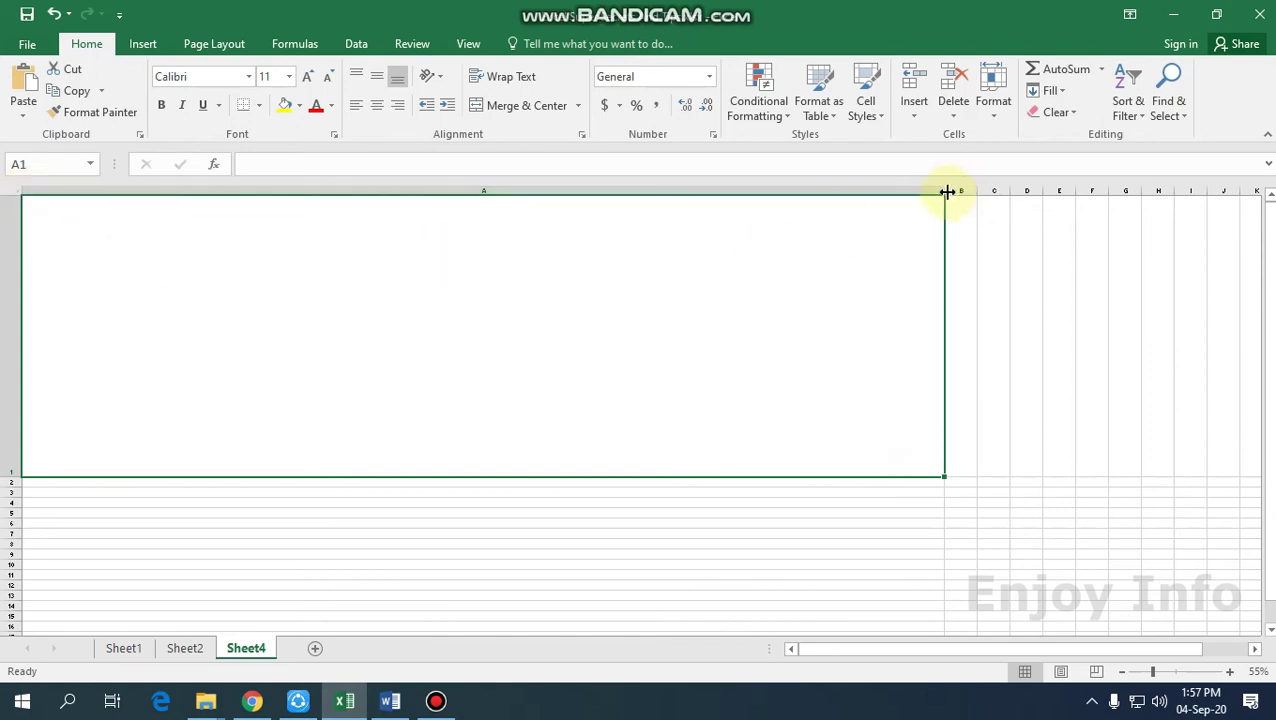
left_click_drag(946, 191, 972, 191)
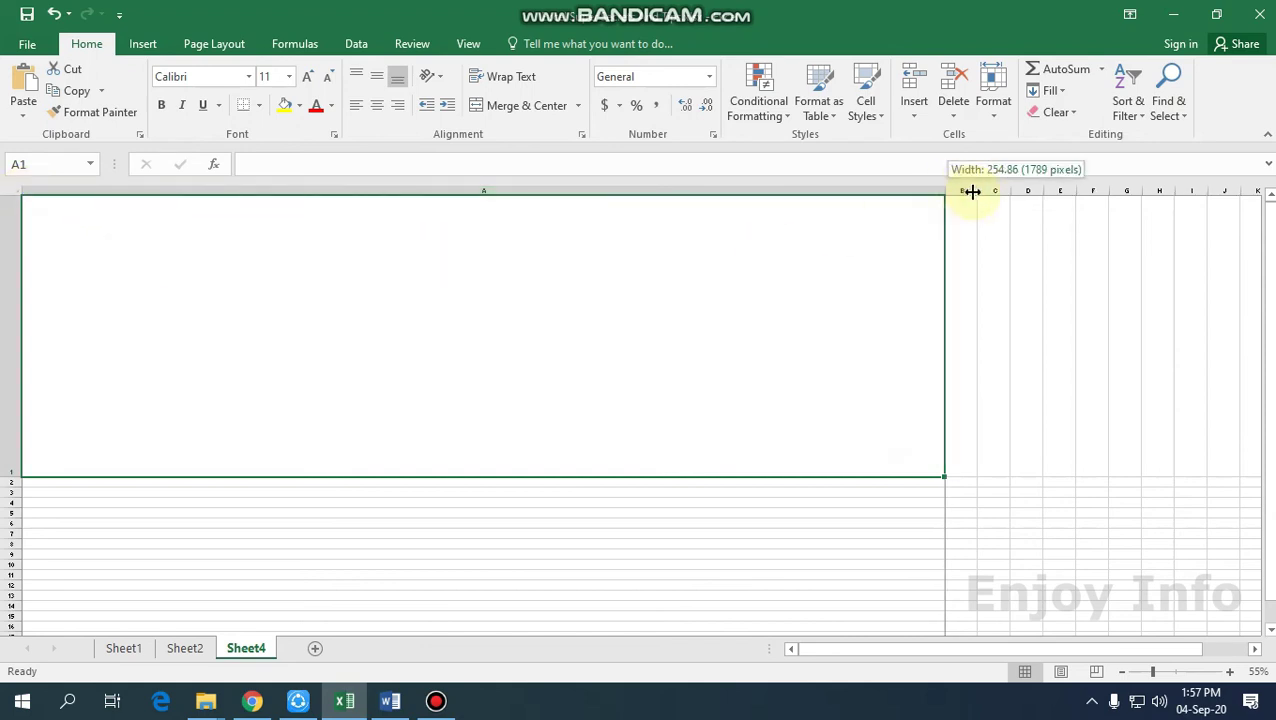
left_click_drag(972, 191, 972, 191)
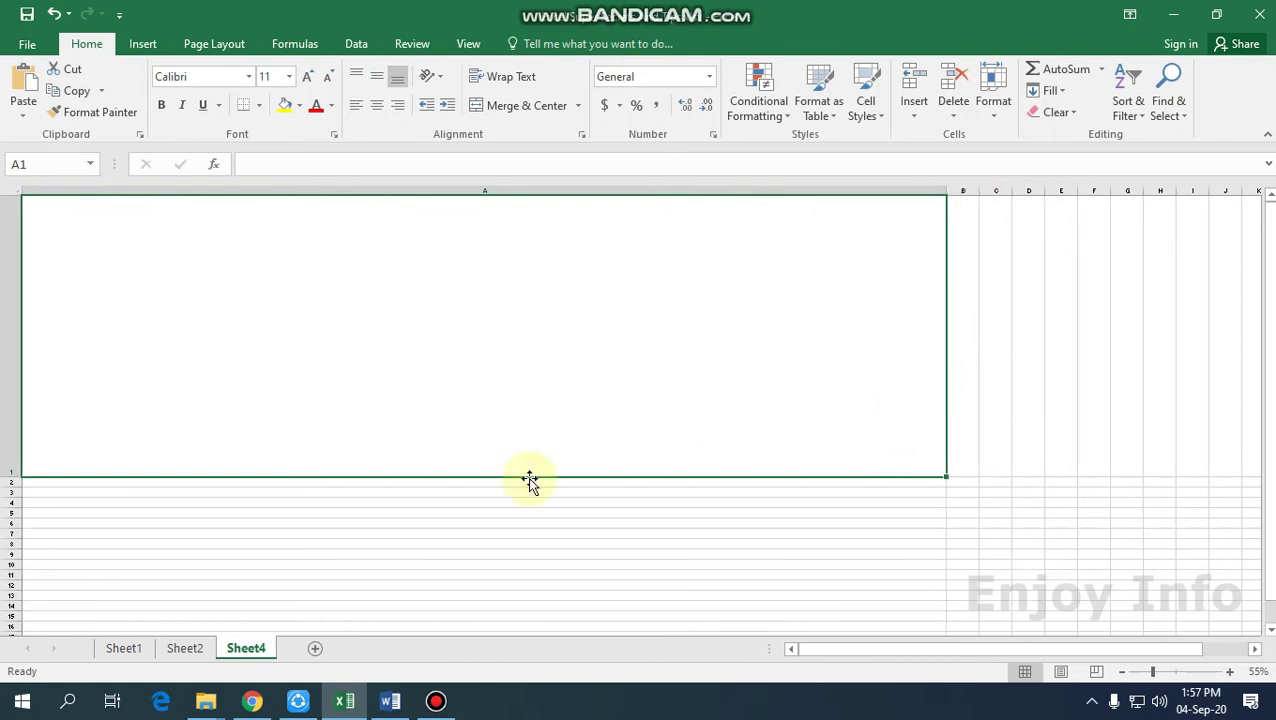
left_click_drag(14, 478, 15, 485)
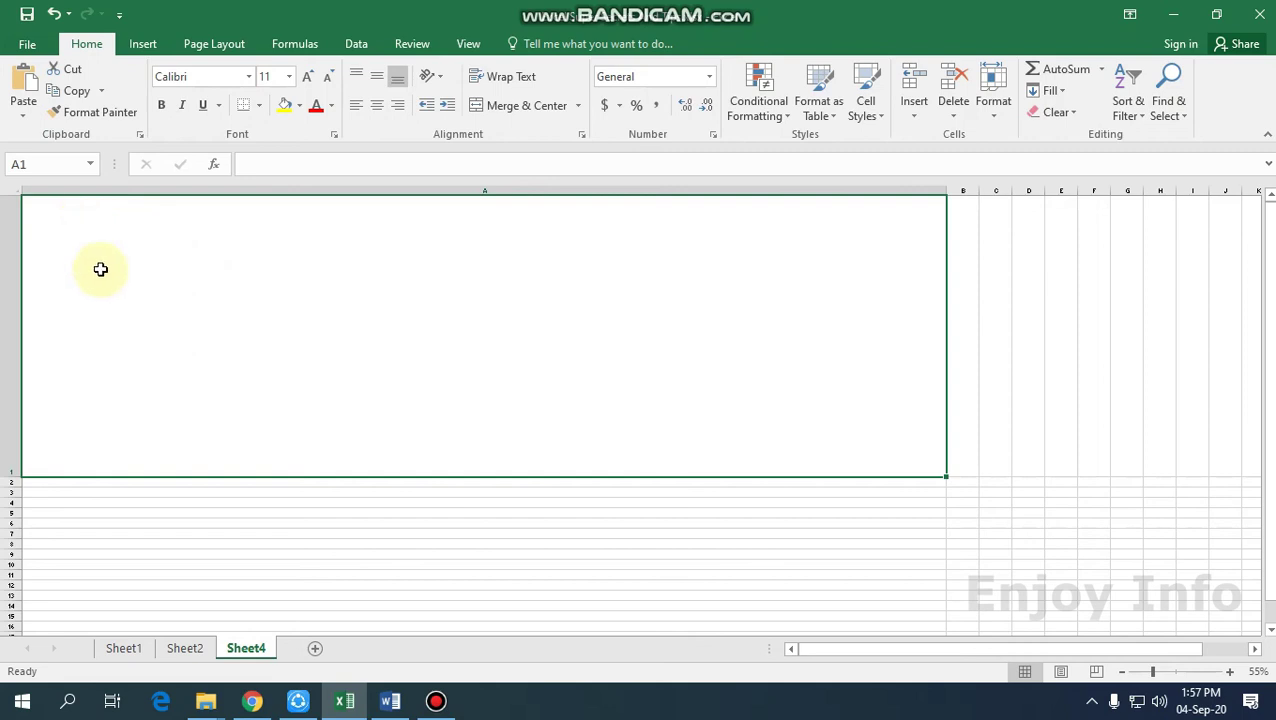
Enter 32 in A1 and 32767 in A6, correcting a typo in A6
type("32")
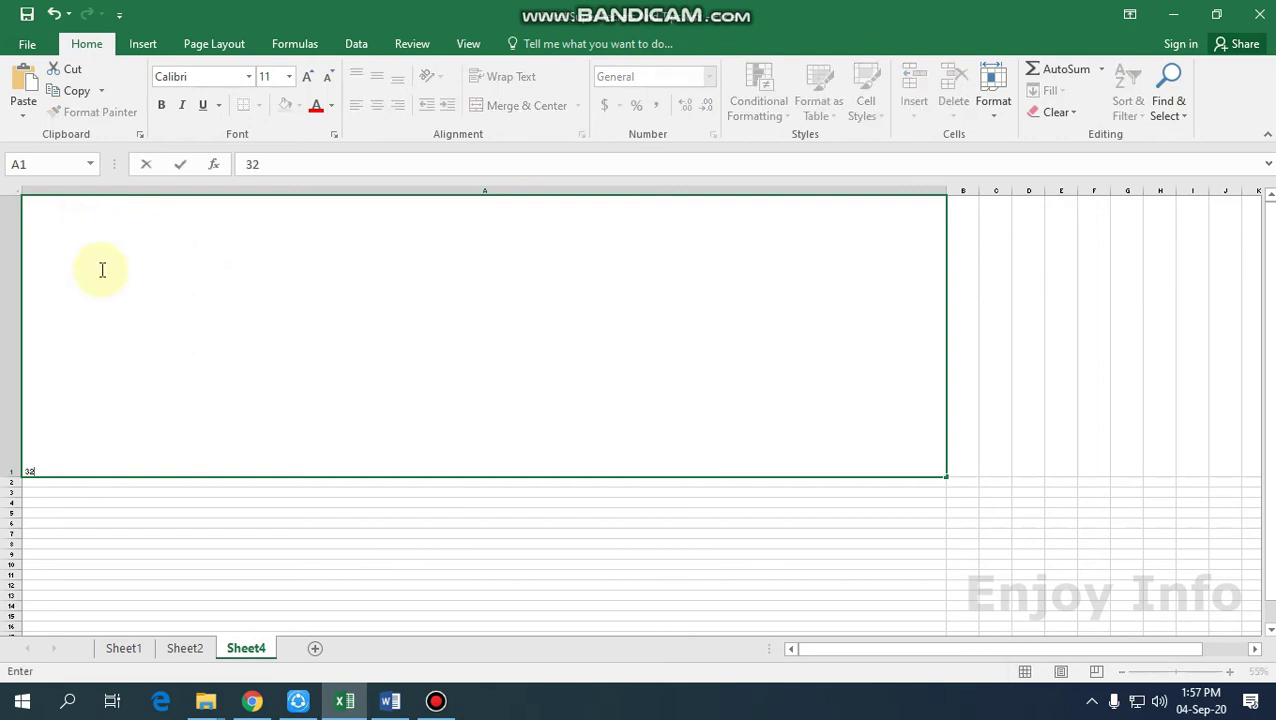
left_click(550, 520)
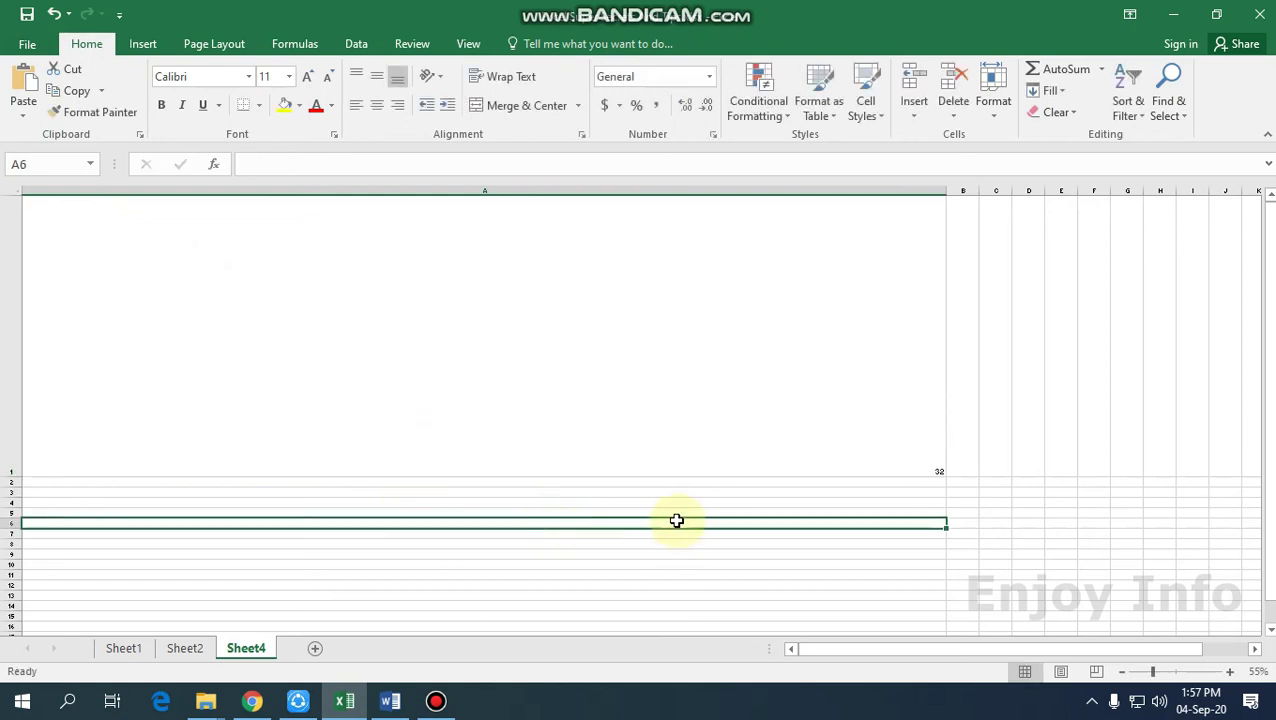
type("326")
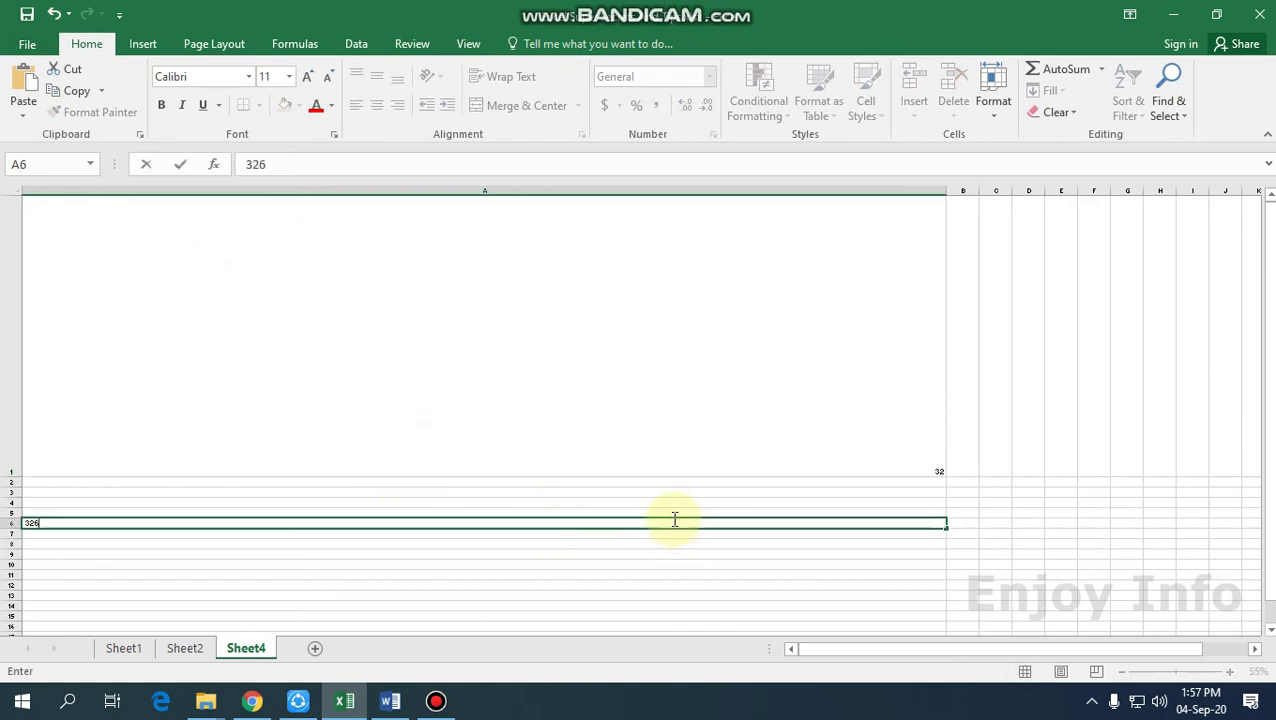
key("BackSpace")
type("767")
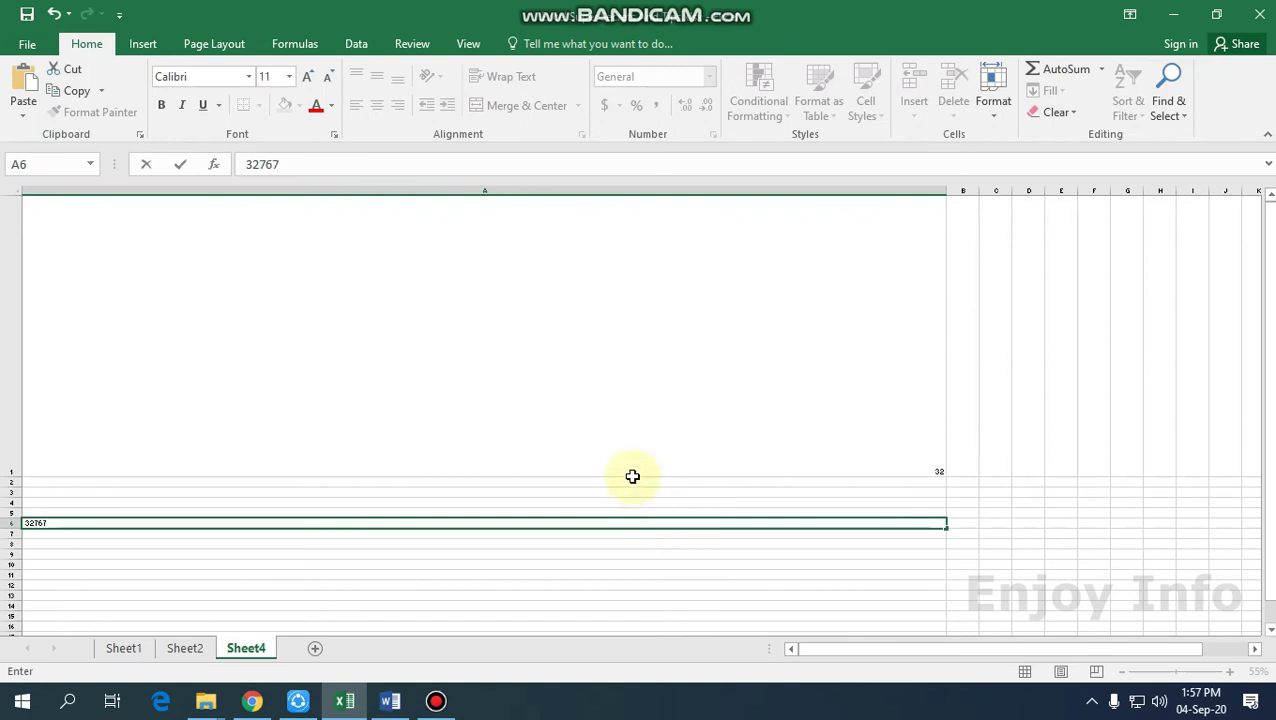
left_click(145, 261)
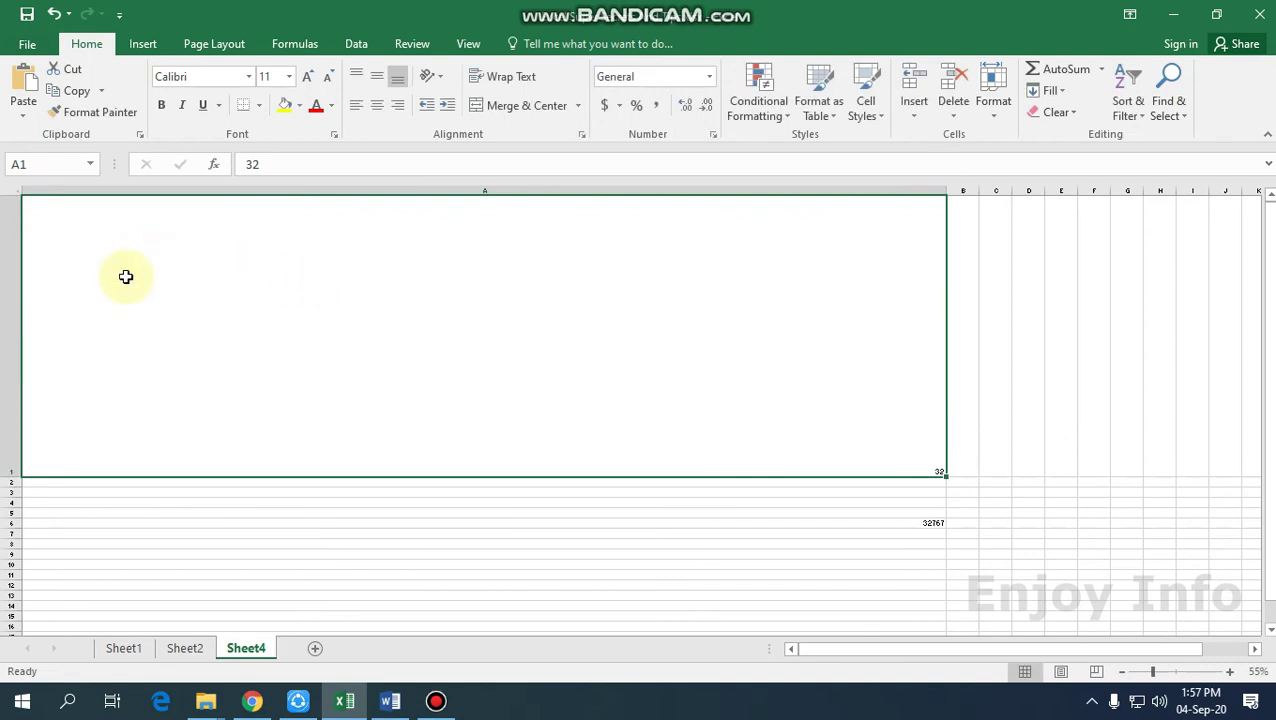
Fill A1 with a long run of 4s and 5s, then prepend letters and more 4s in the formula bar
type("45555555555555555555544444444444444444444444444444444444444444444444444")
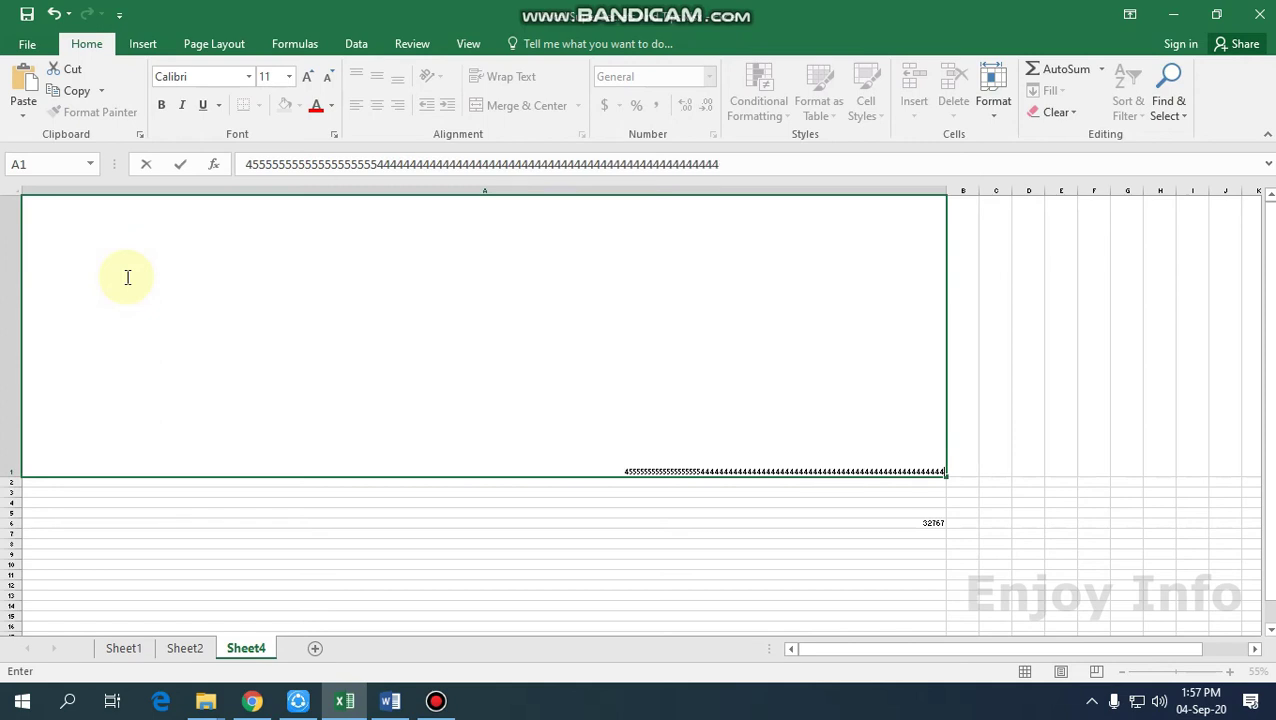
type("444444444444444444444444444444444444444444444444444444444444444444")
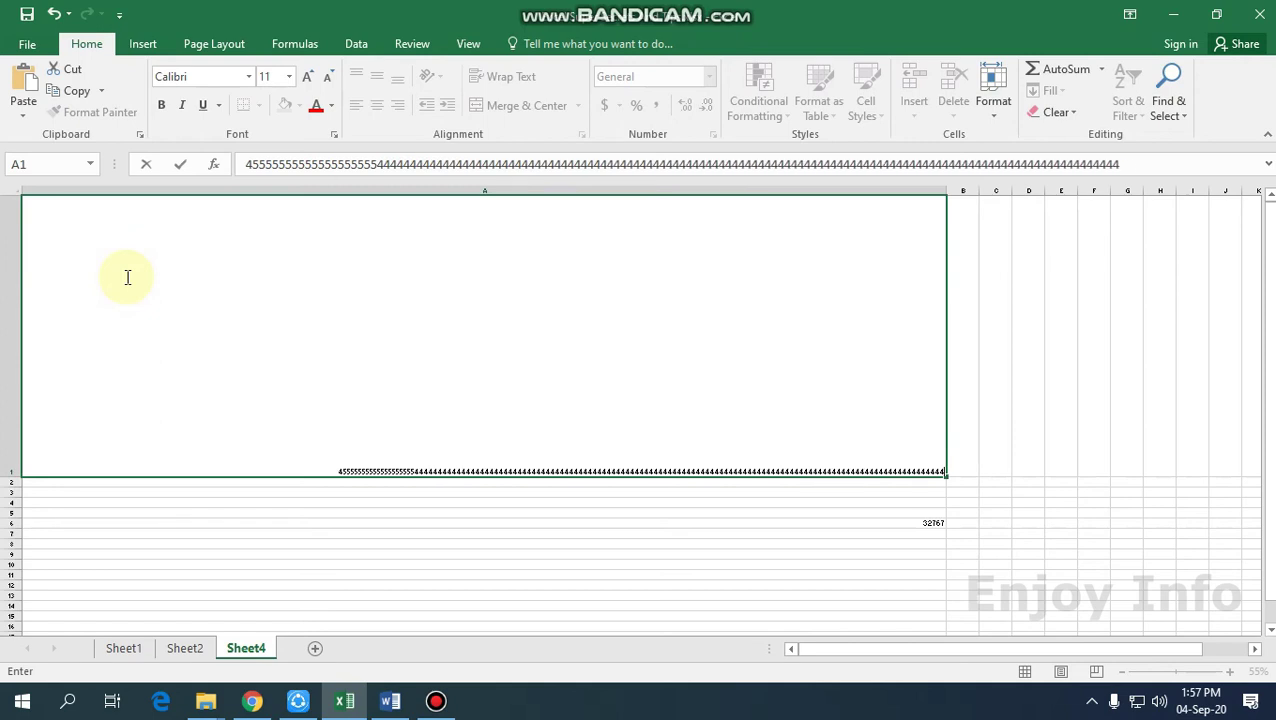
type("4444444444444444444444444444444444444444")
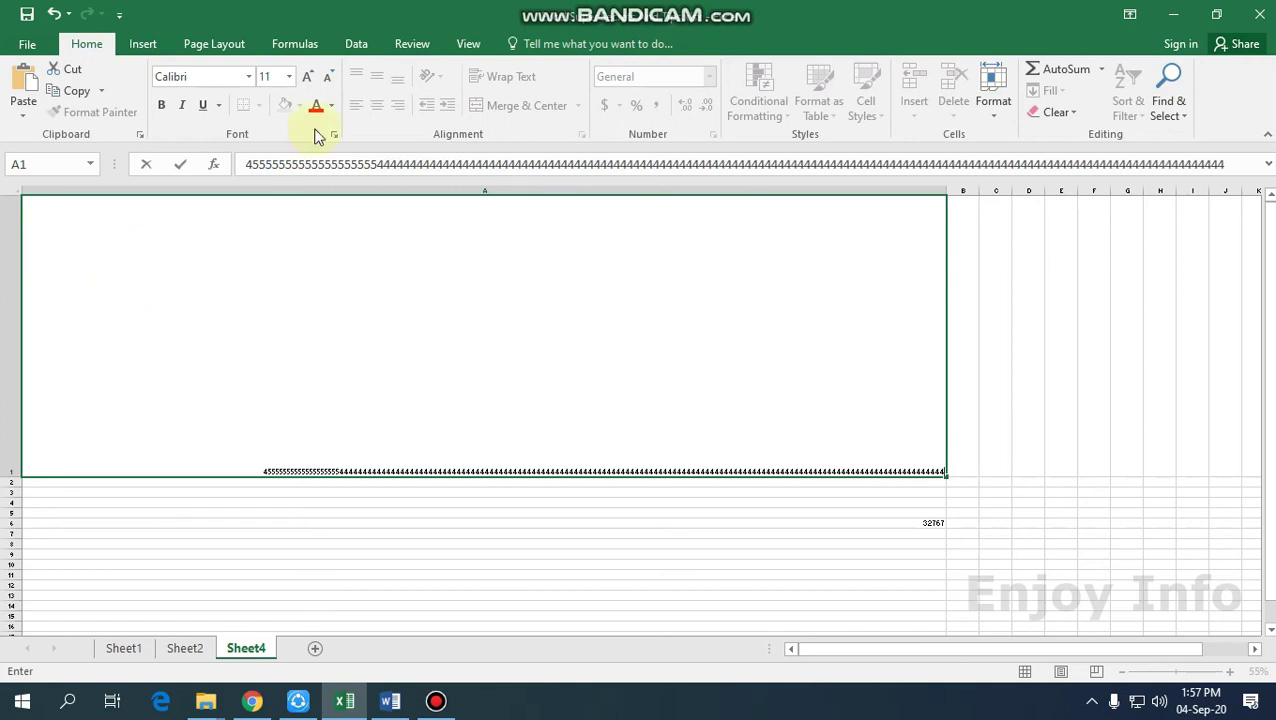
left_click(343, 163)
type("sdadsssasdjkasjdhjkashdddddddddasd")
type("4444444444444444444444444444444444444444444444444444444444444444444444444444444444444444444444444444444444444444444444444444444444444444444444444444444444444444444444444444444444444444444444444444444444444444444444444444444444444444444444444444444444444444444444444444444444444444444444444444444444444444444444444444444444444444444444444444444444444444444444444444444444444444444444444444444444444")
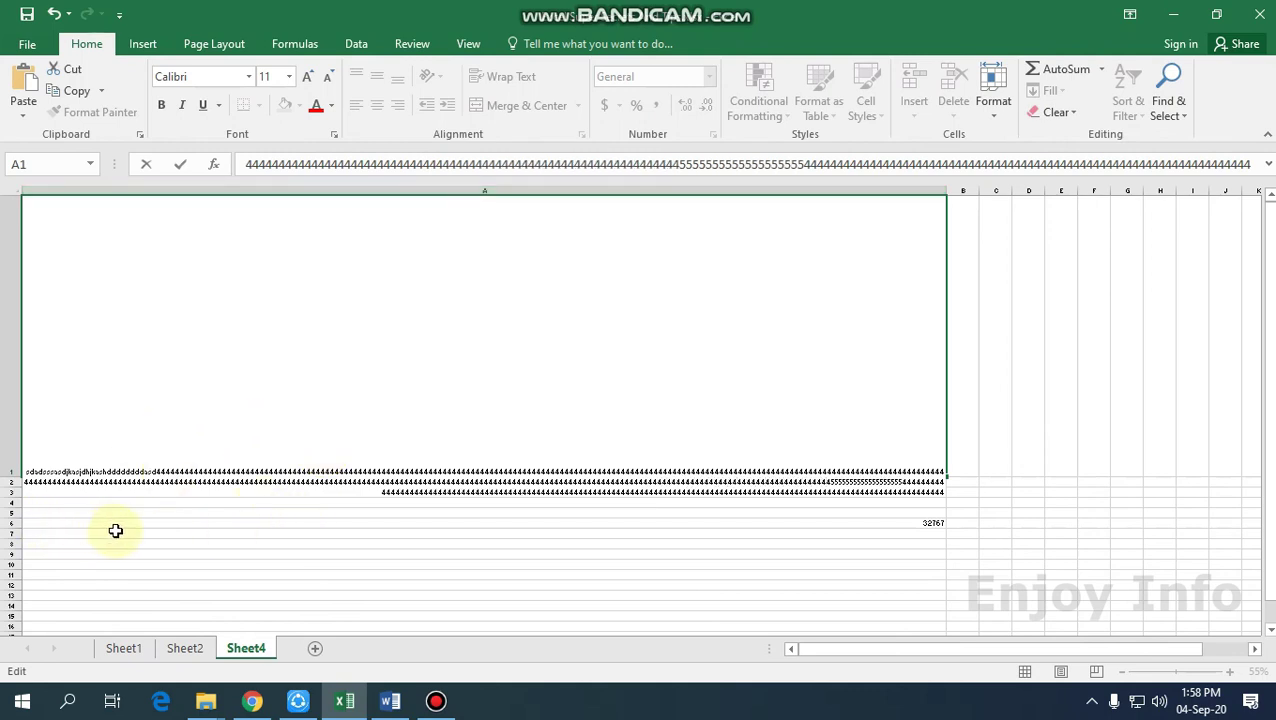
left_click(391, 700)
scroll(598, 520, "up", 3)
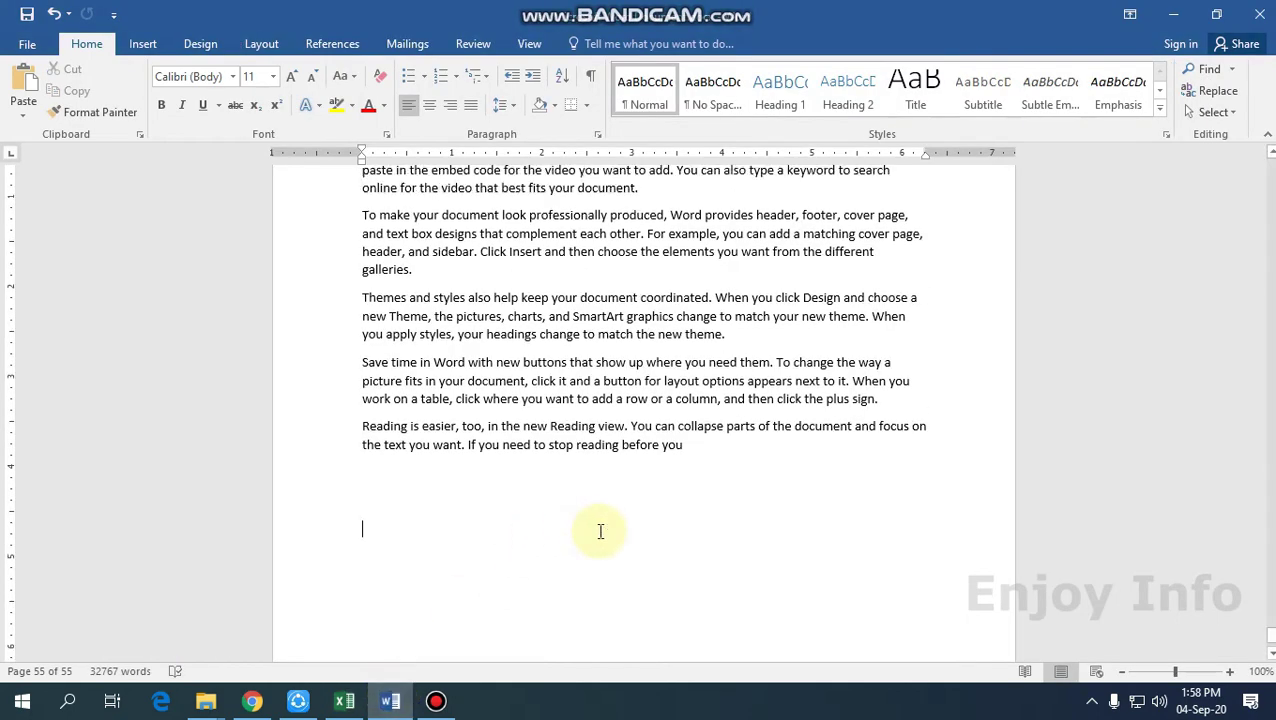
left_click(175, 671)
left_click(768, 328)
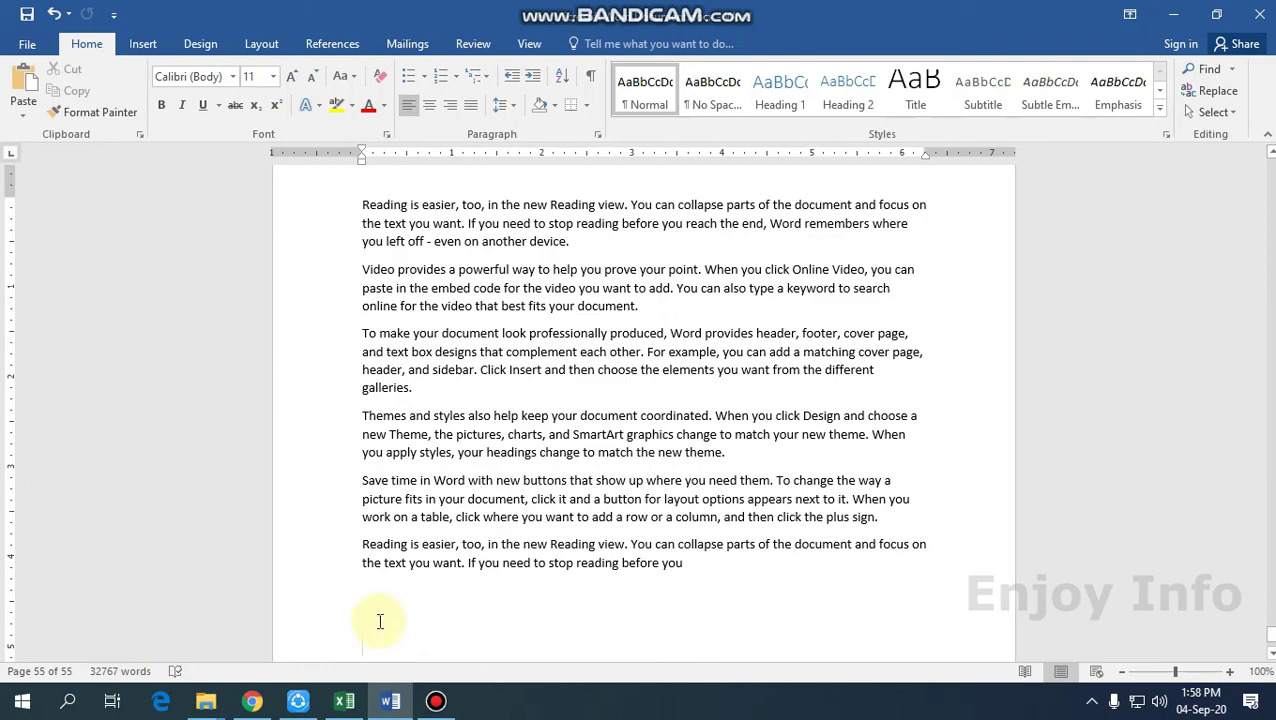
left_click(344, 701)
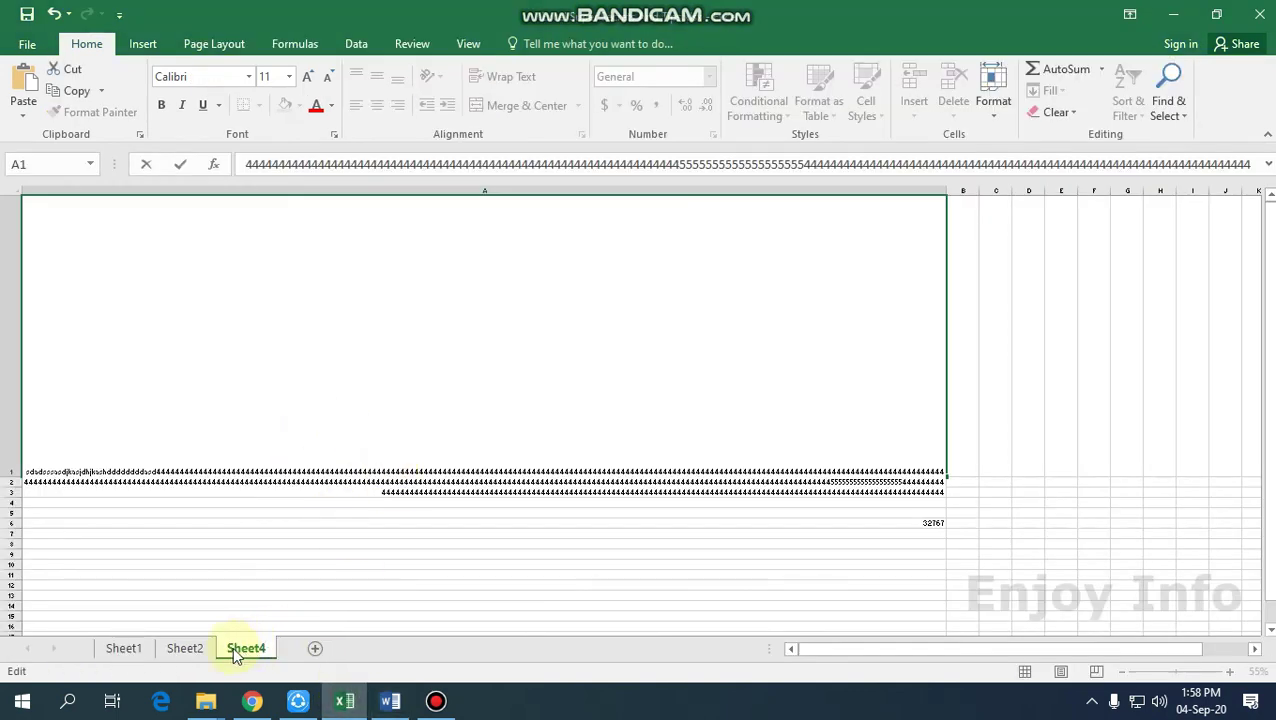
Switch to the Sheet2 tab
left_click(190, 647)
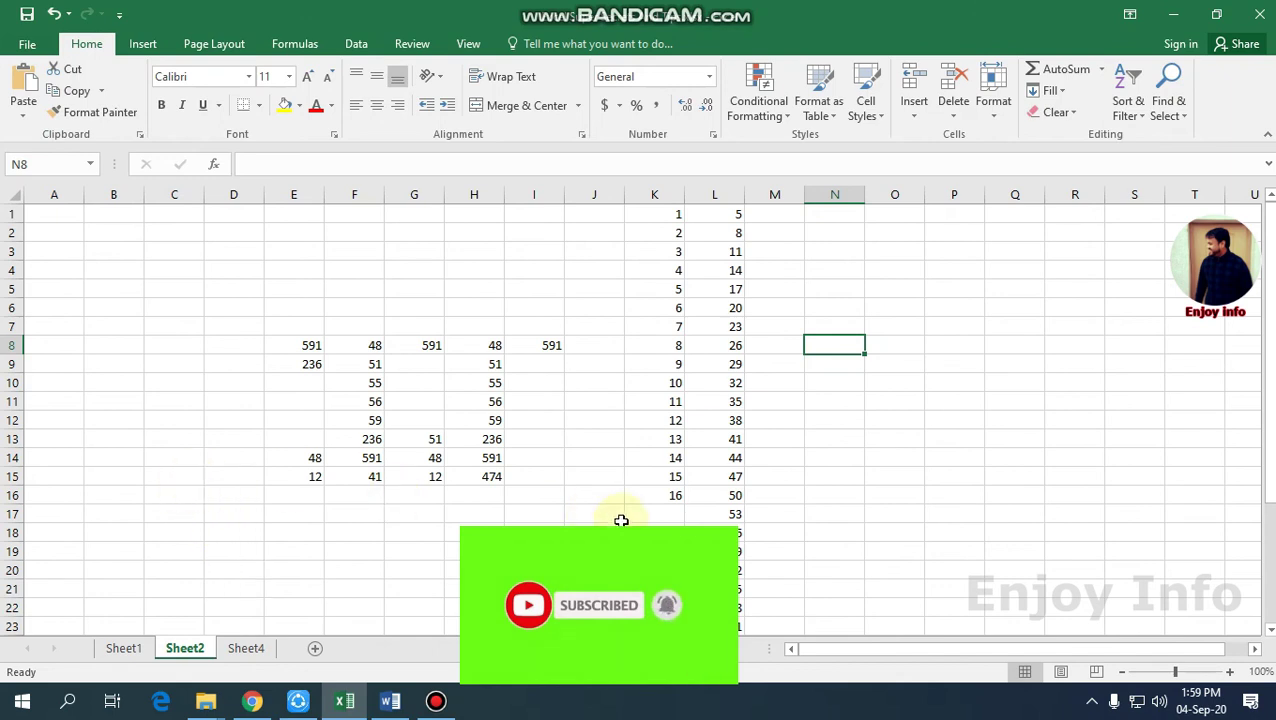
Select K1:K16 and drag the fill handle back over it to erase the numbers 1–16
left_click_drag(666, 496, 666, 214)
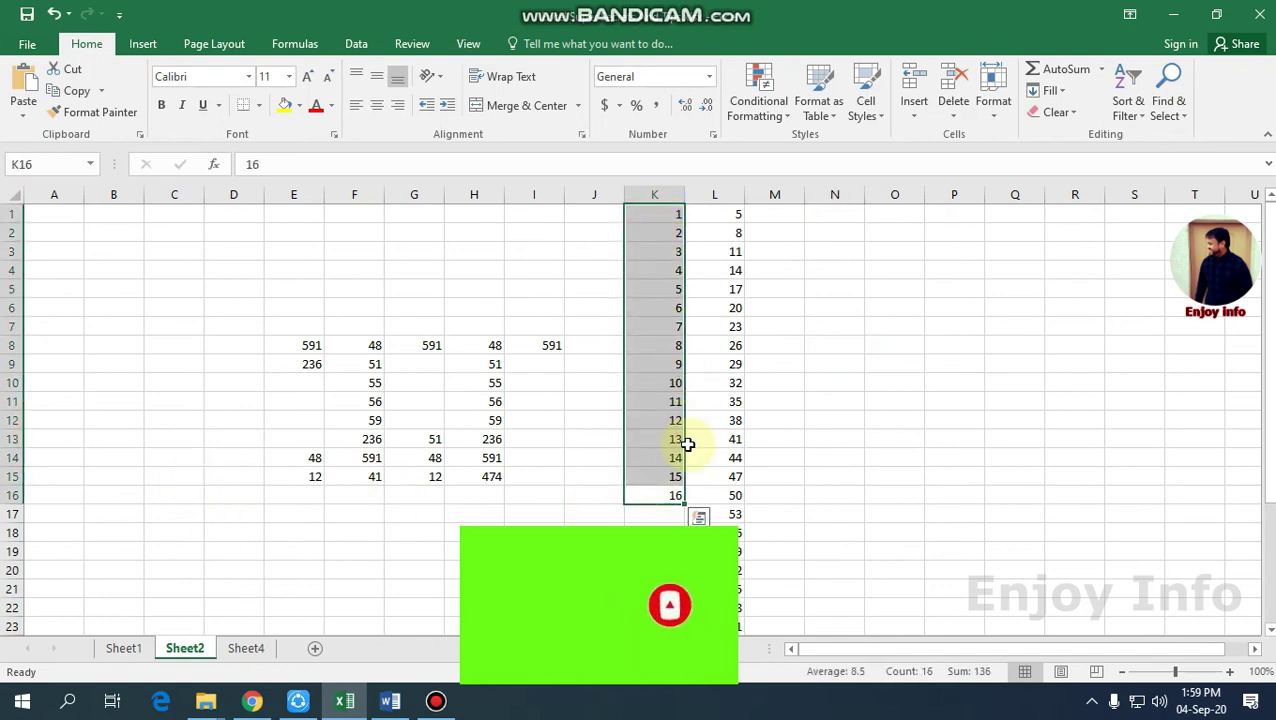
left_click_drag(684, 502, 660, 203)
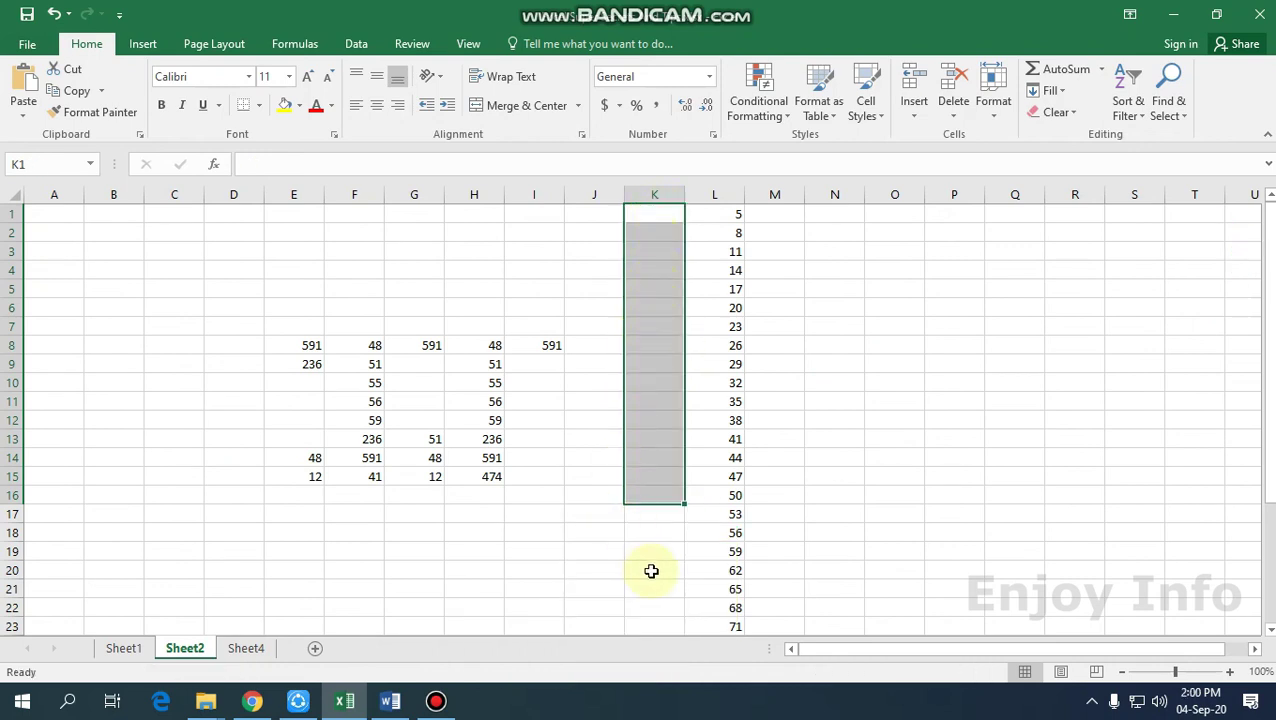